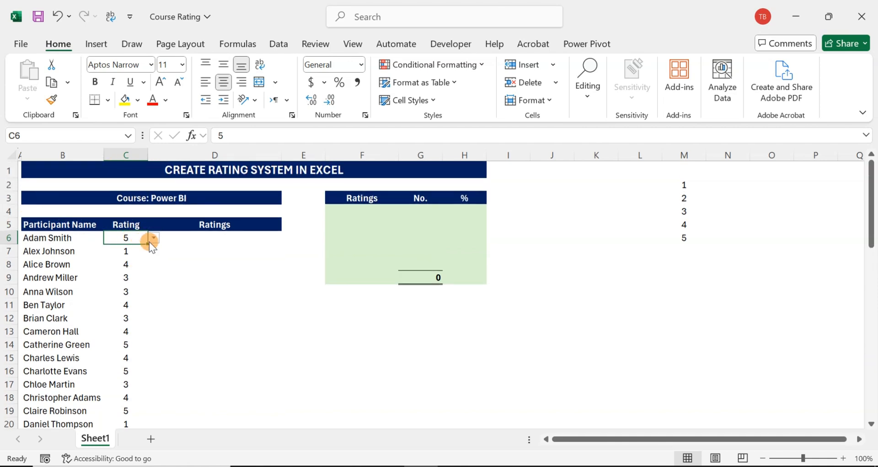
# - Examine the participant names, their ratings and the empty star Ratings column in the course table
pyautogui.click(153, 238)
pyautogui.click(42, 237)
pyautogui.scroll(-2, 167, 273)
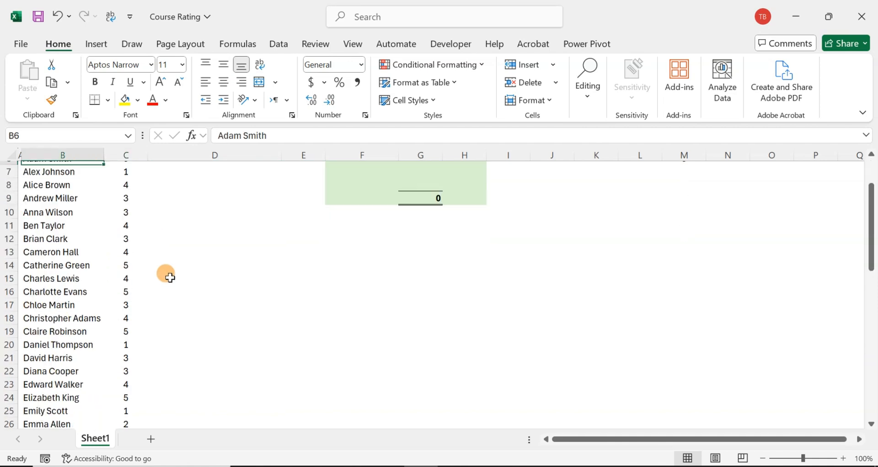
pyautogui.scroll(2, 174, 268)
pyautogui.click(195, 239)
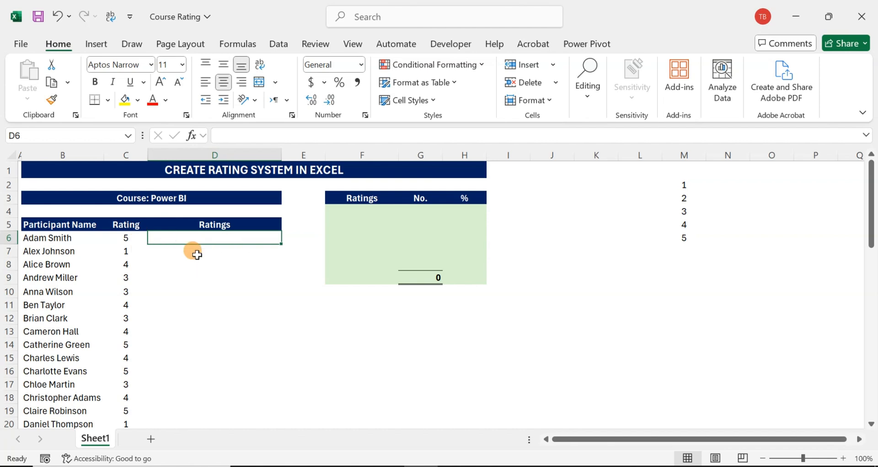
pyautogui.click(122, 237)
pyautogui.click(167, 238)
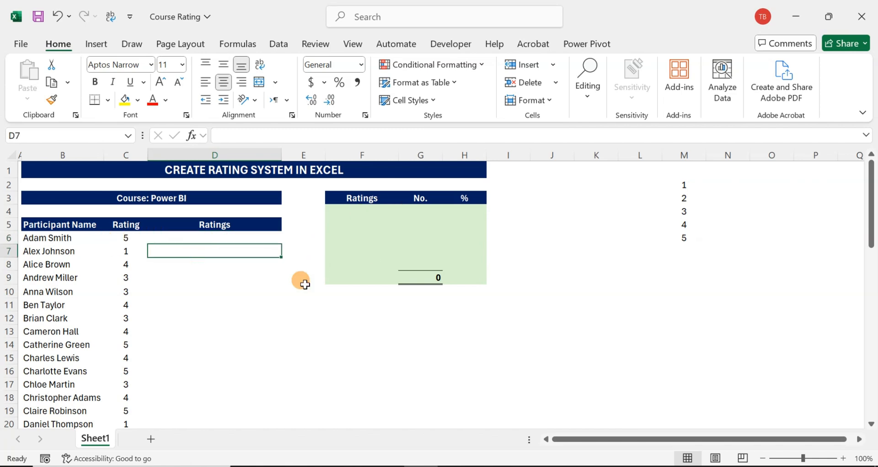
pyautogui.click(212, 275)
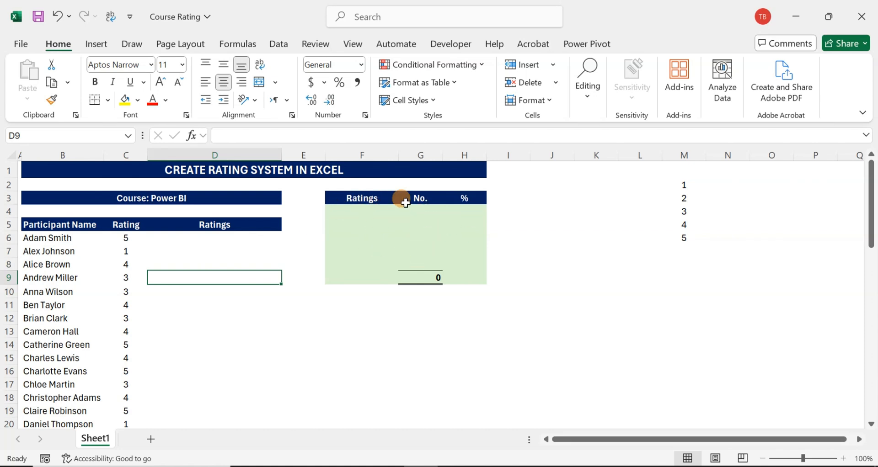
# - Start a REPT formula in D6, up to the opening quotation mark of its text argument
pyautogui.click(231, 235)
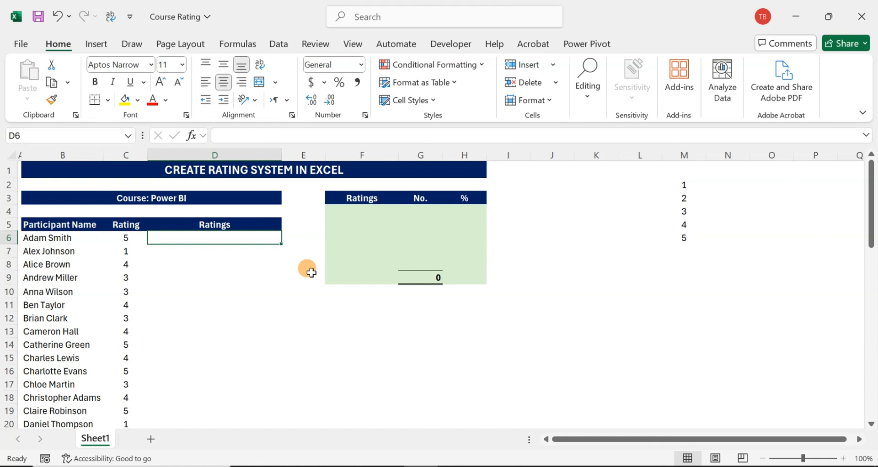
pyautogui.write('=re')
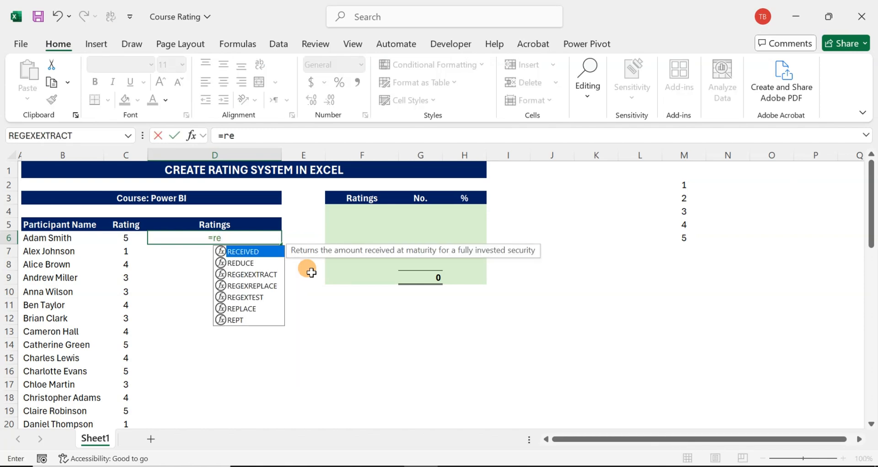
pyautogui.write('pt')
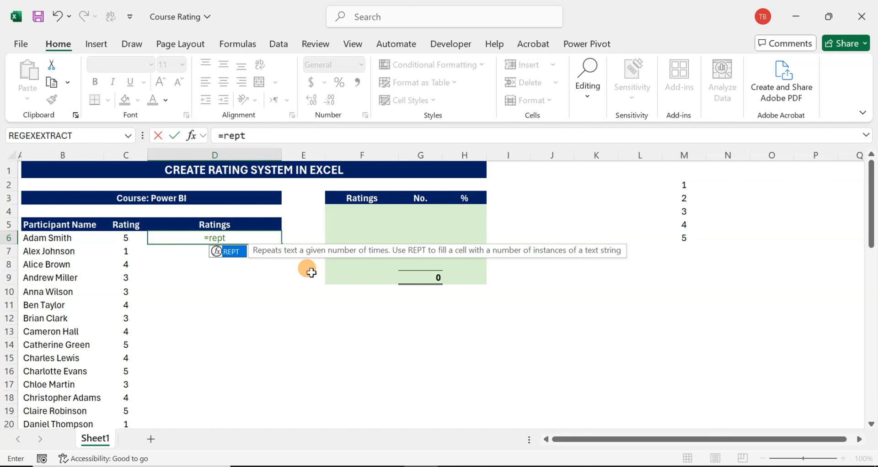
pyautogui.write('("')
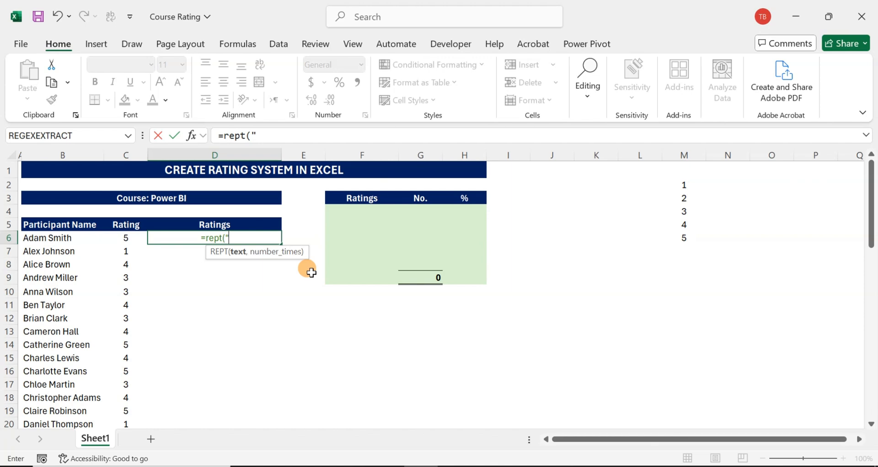
# - Search the emoji picker for "star" and insert the plain star as the text to repeat
pyautogui.press('super+period')
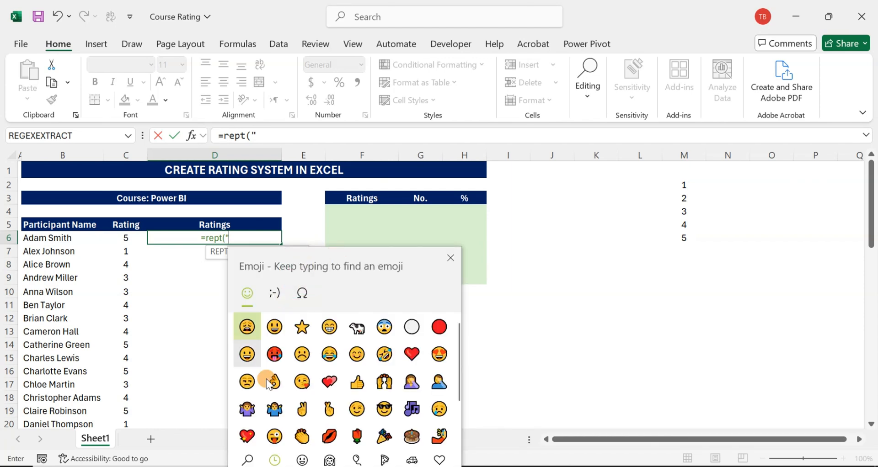
pyautogui.click(247, 460)
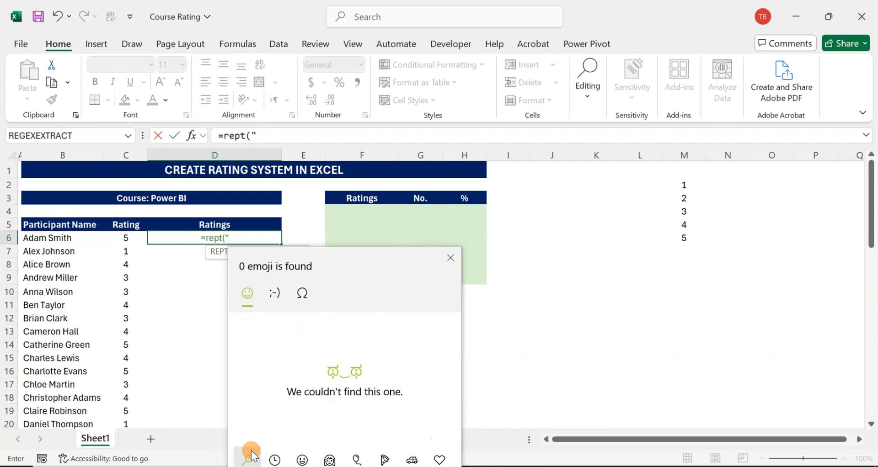
pyautogui.write('star')
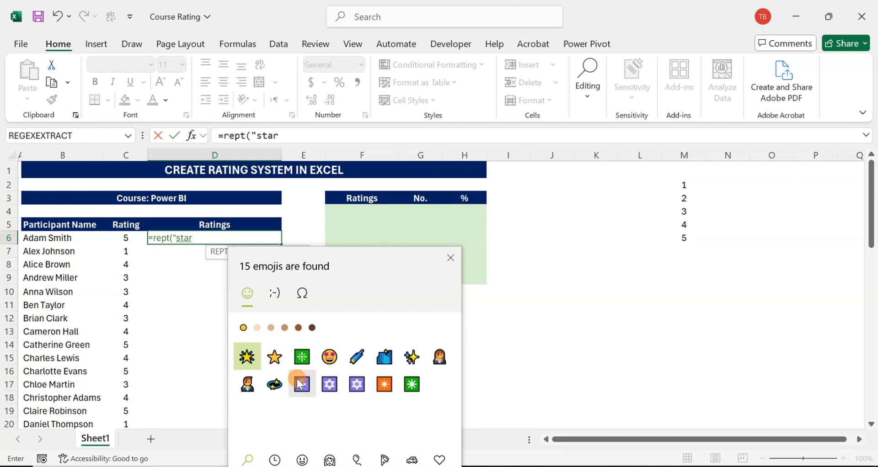
pyautogui.click(276, 360)
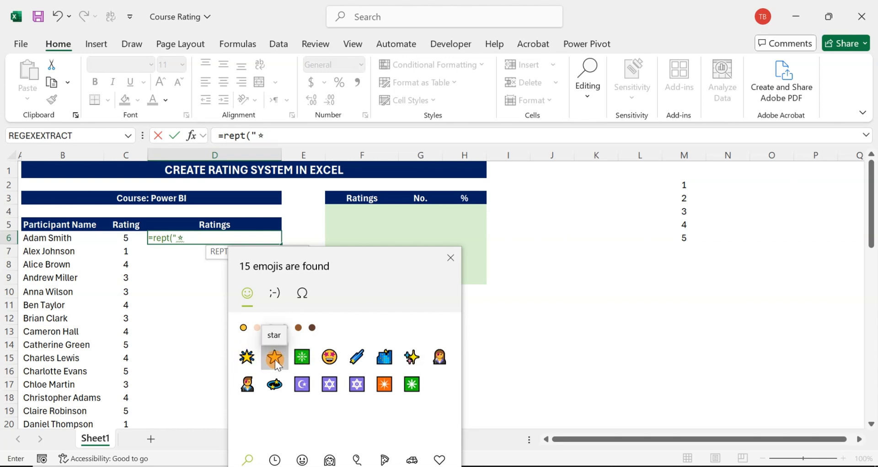
pyautogui.click(197, 234)
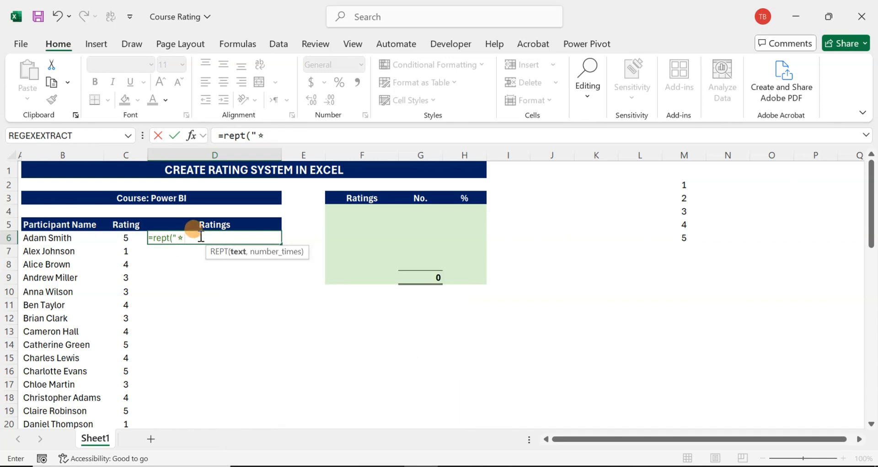
# - Complete the REPT formula in D6 with the rating in C6 as the number of repetitions
pyautogui.write('",')
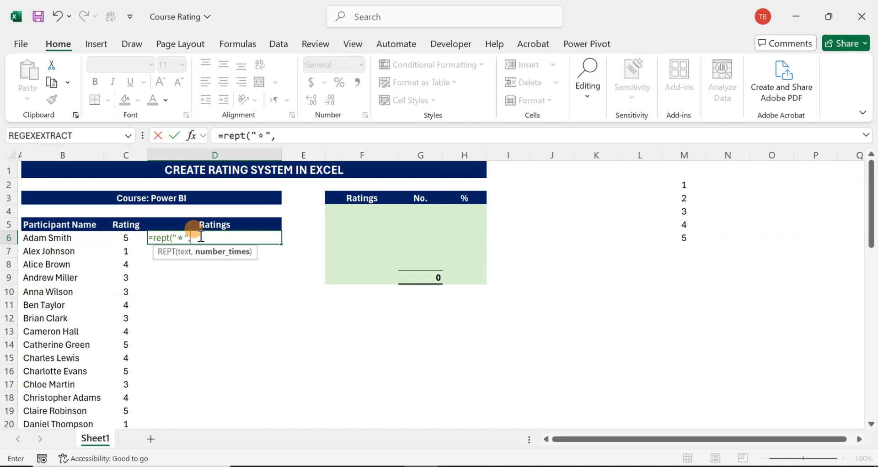
pyautogui.click(119, 240)
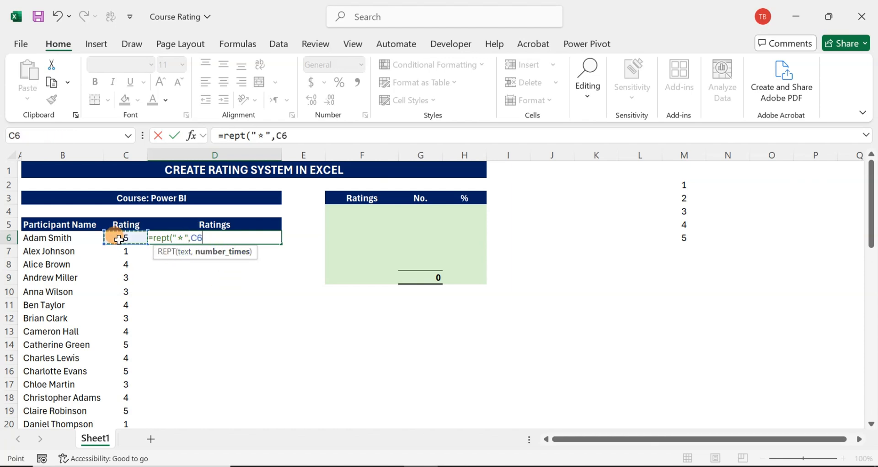
pyautogui.press('Return')
# - Fill the D6 star formula down to D55 for all participants and review the filled column
pyautogui.click(217, 238)
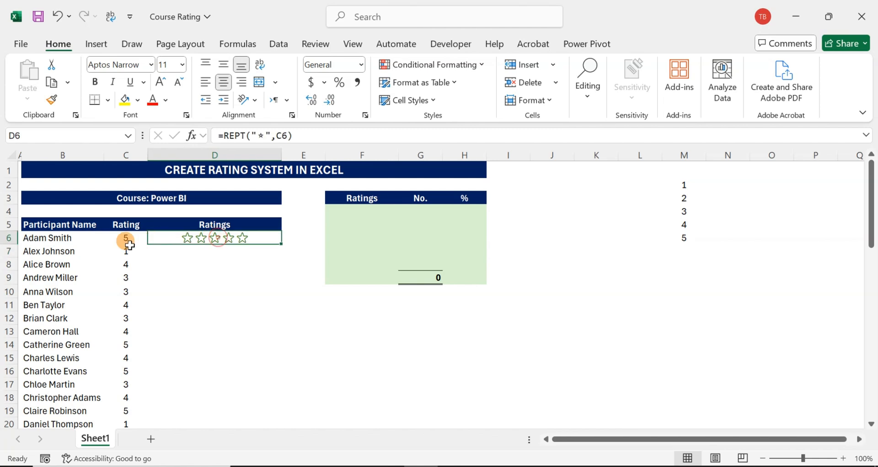
pyautogui.doubleClick(281, 244)
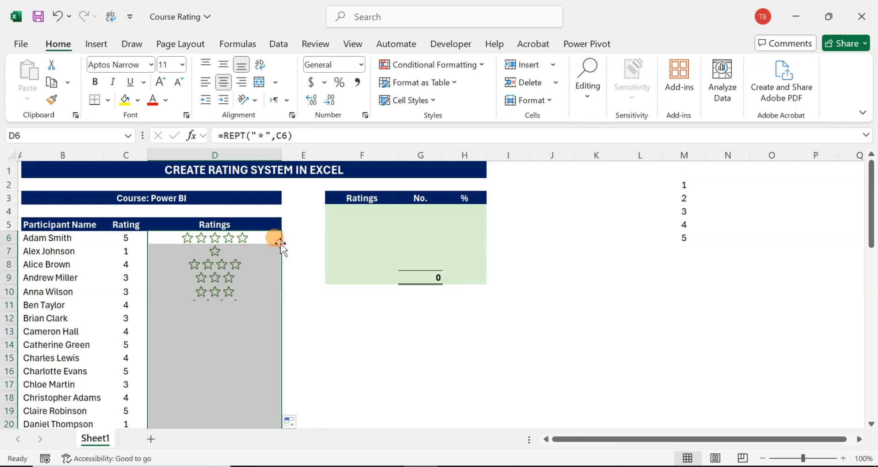
pyautogui.scroll(-10, 256, 286)
pyautogui.scroll(-4, 256, 289)
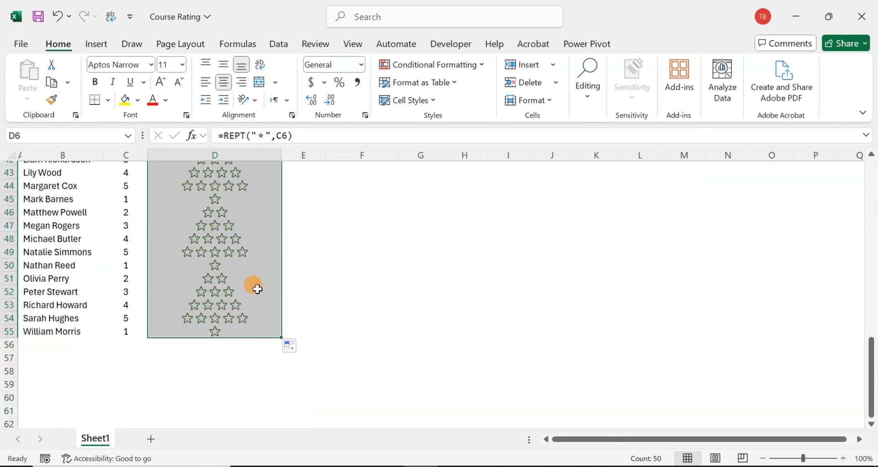
pyautogui.scroll(14, 256, 289)
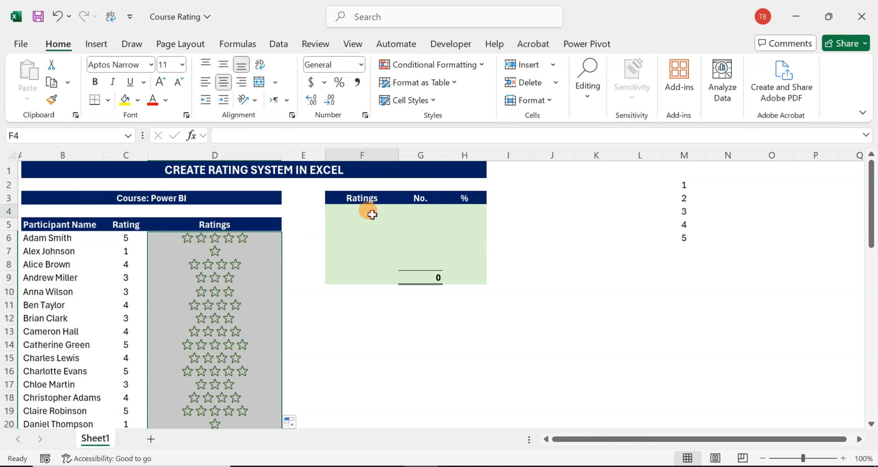
# - Enter =UNIQUE(D6:D55) in F4 to list each distinct star rating in the summary table
pyautogui.click(373, 215)
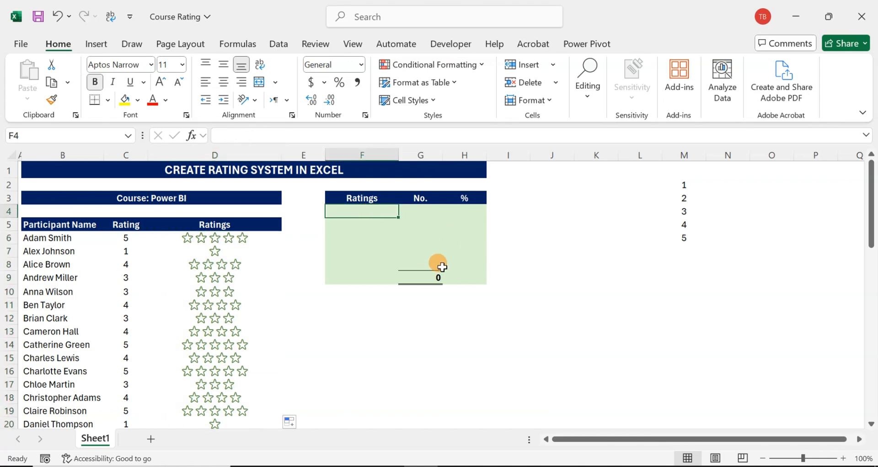
pyautogui.write('=')
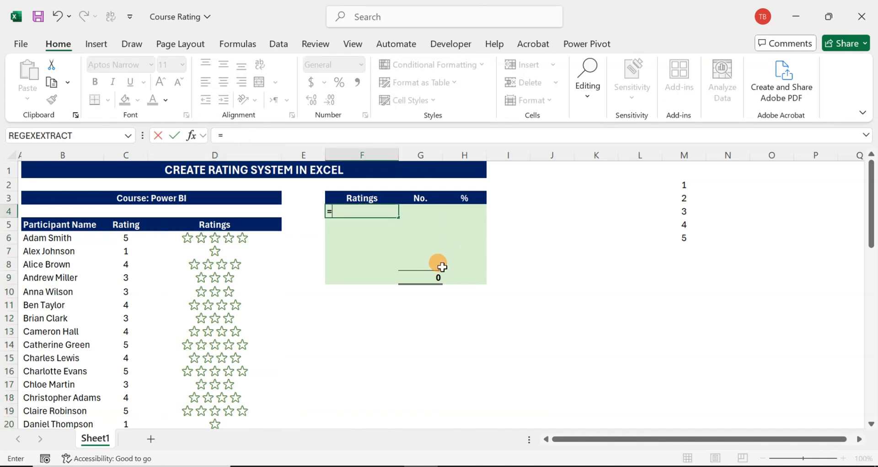
pyautogui.write('uni')
pyautogui.press('Down')
pyautogui.press('Down')
pyautogui.press('Tab')
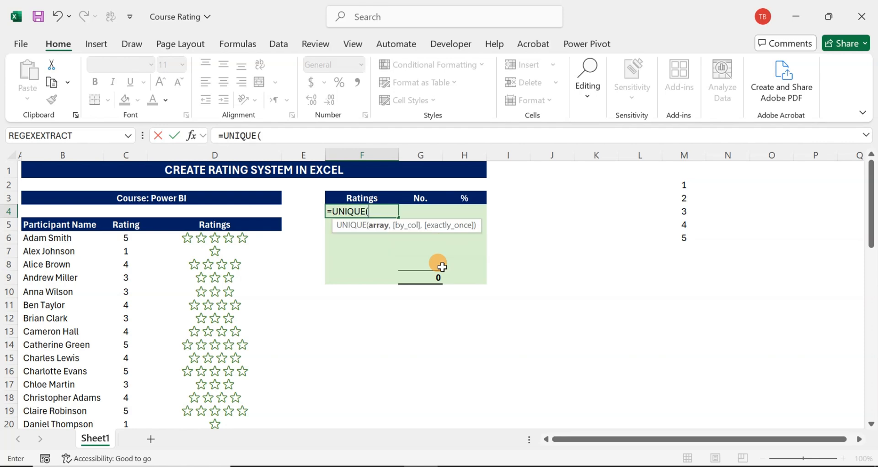
pyautogui.press('Down')
pyautogui.press('Down')
pyautogui.press('Left')
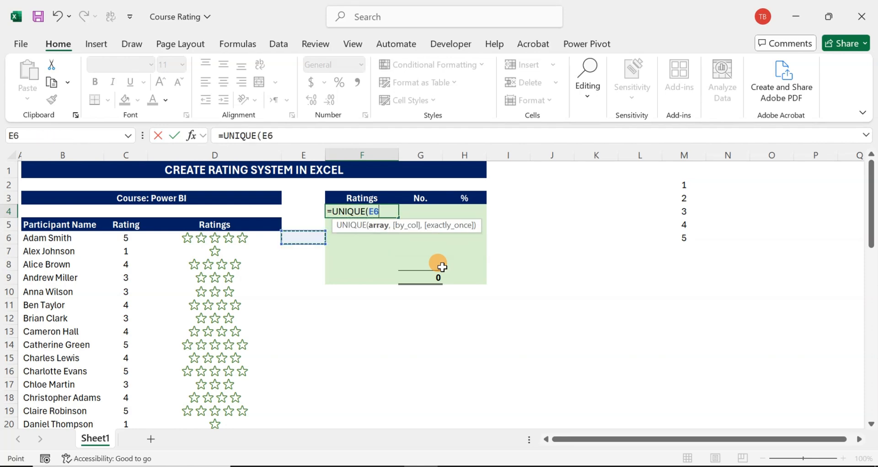
pyautogui.press('Left')
pyautogui.hotkey('ctrl', 'shift', 'Down')
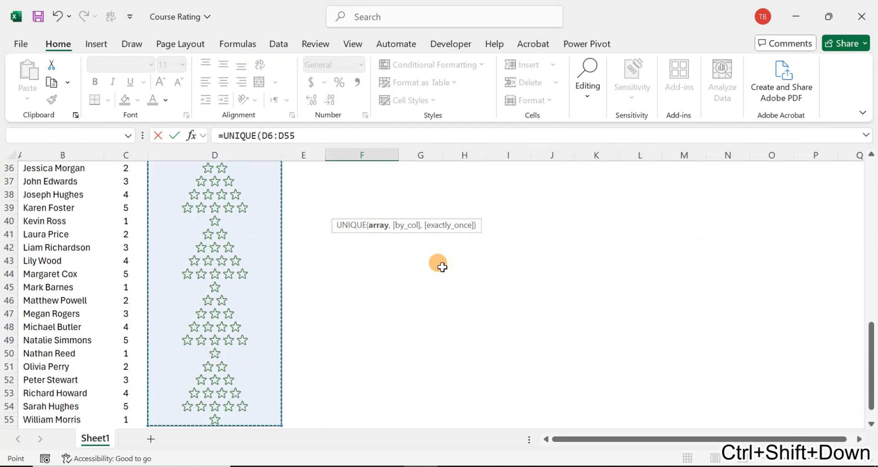
pyautogui.press('Return')
# - Wrap the F4 formula in an ascending sort, making it =SORT(UNIQUE(D6:D55),,1)
pyautogui.press('Up')
pyautogui.press('Up')
pyautogui.press('Down')
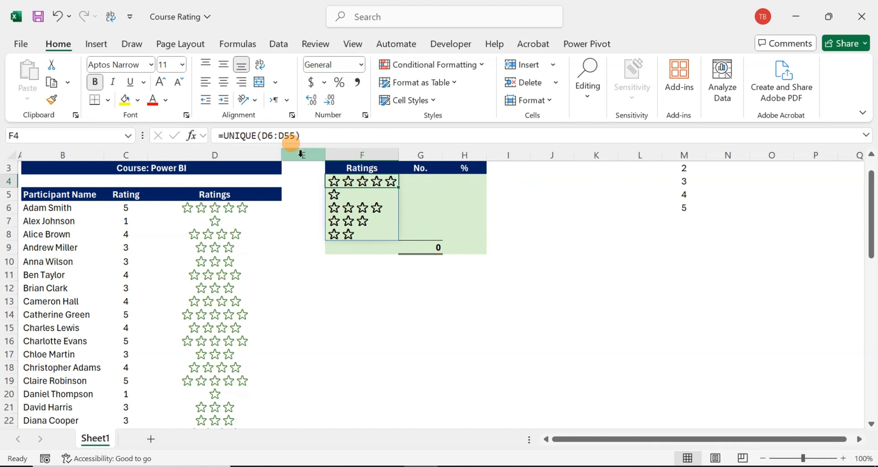
pyautogui.click(224, 133)
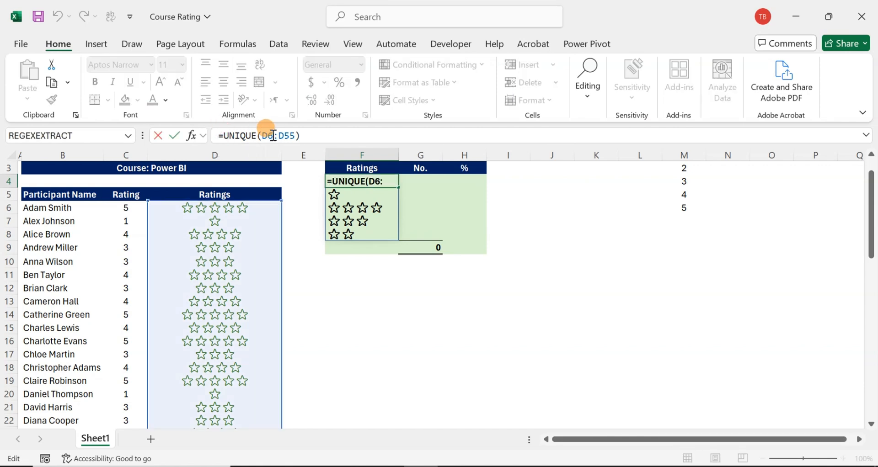
pyautogui.write('SORT(')
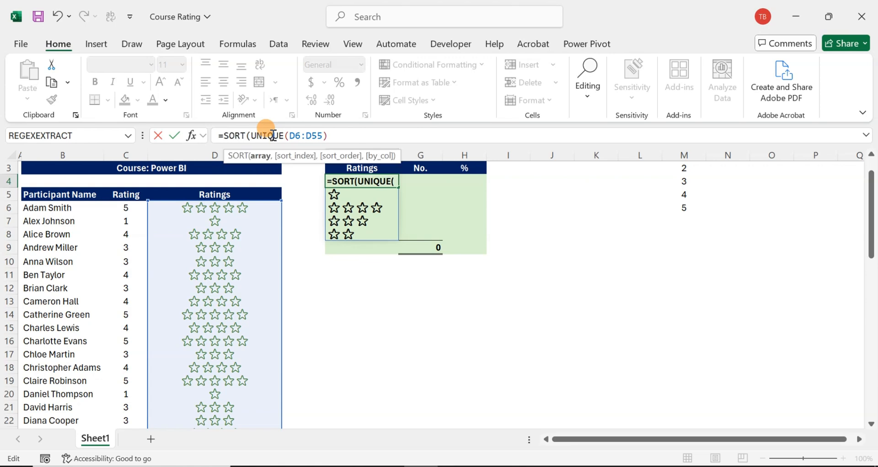
pyautogui.click(273, 135)
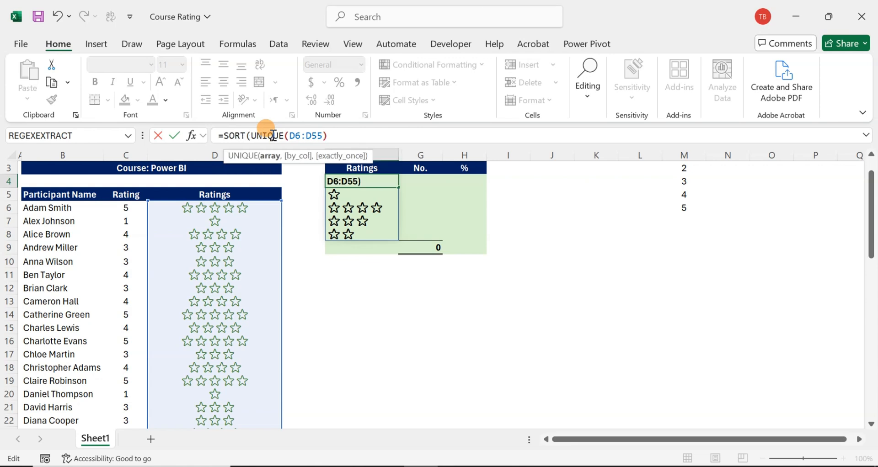
pyautogui.press('End')
pyautogui.write(',')
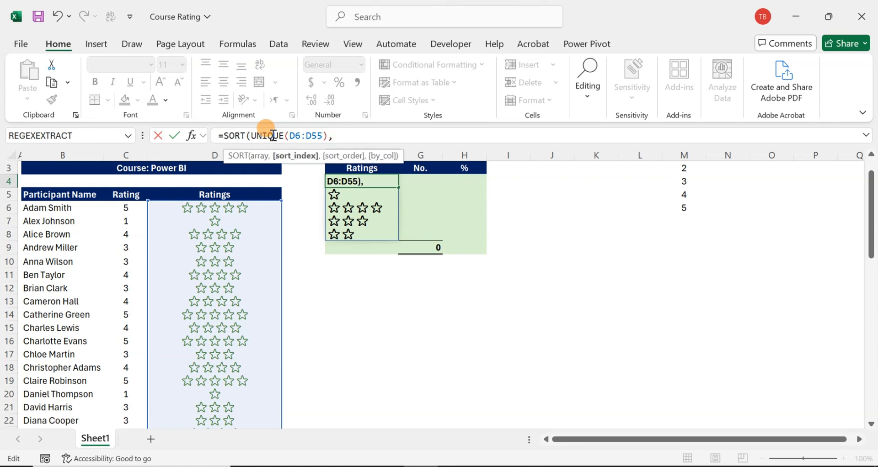
pyautogui.write(',')
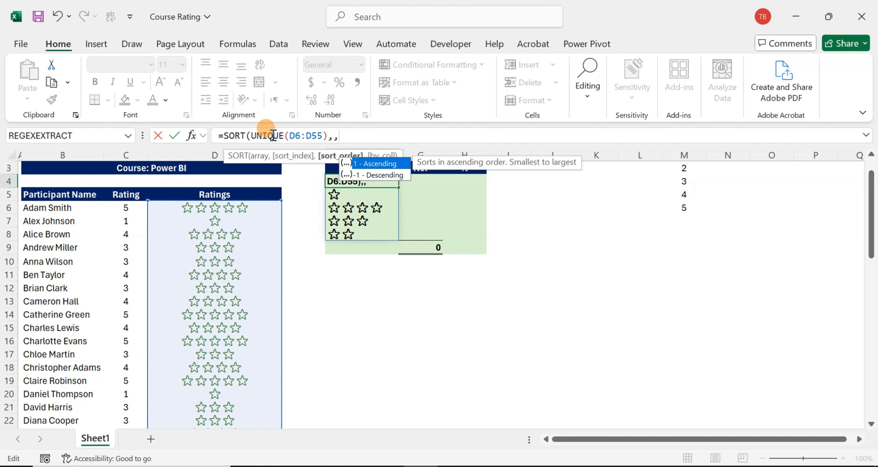
pyautogui.write('1')
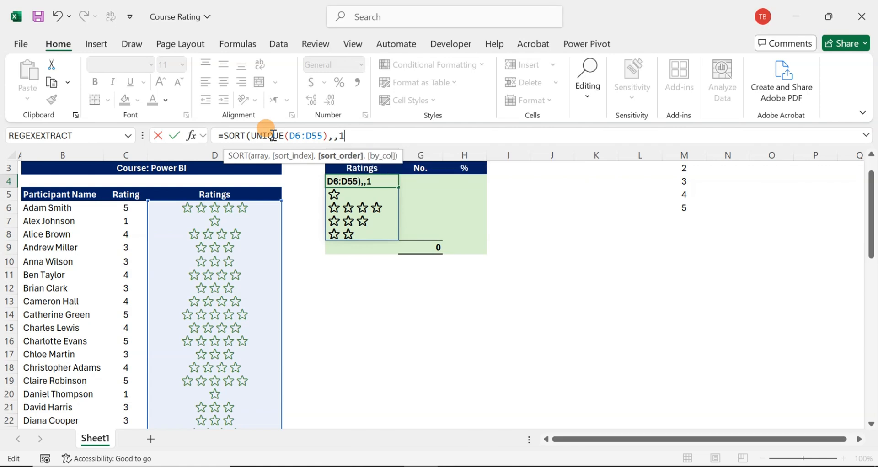
pyautogui.write(')')
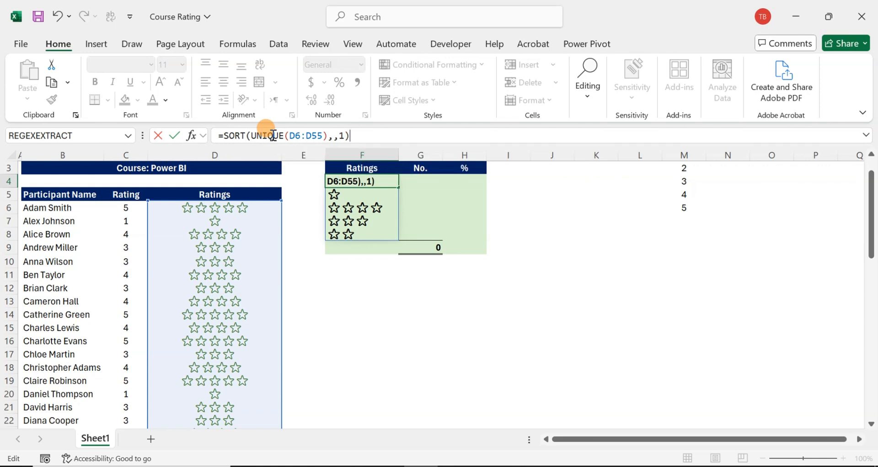
pyautogui.press('Return')
# - Check the sorted star ratings in F4:F8, ending on the first cell of the No. column, G4
pyautogui.press('Up')
pyautogui.press('Down')
pyautogui.press('Down')
pyautogui.press('Down')
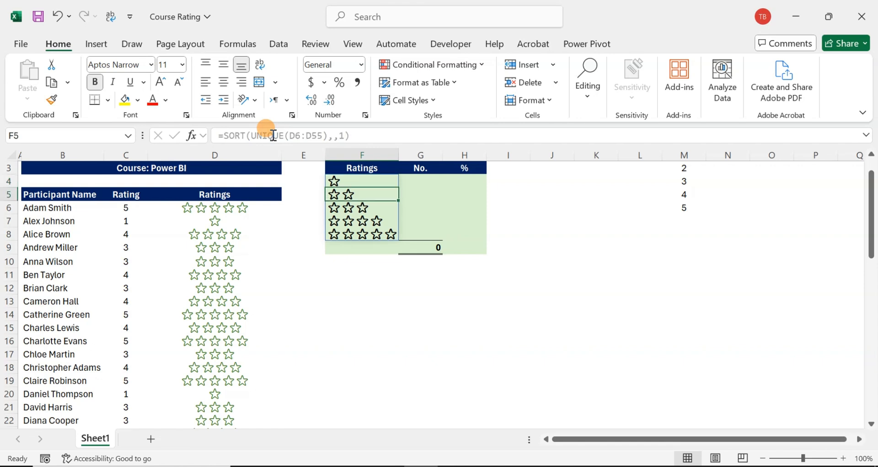
pyautogui.press('Down')
pyautogui.press('Down')
pyautogui.press('Up')
pyautogui.press('Up')
pyautogui.press('Up')
pyautogui.press('Up')
pyautogui.press('Up')
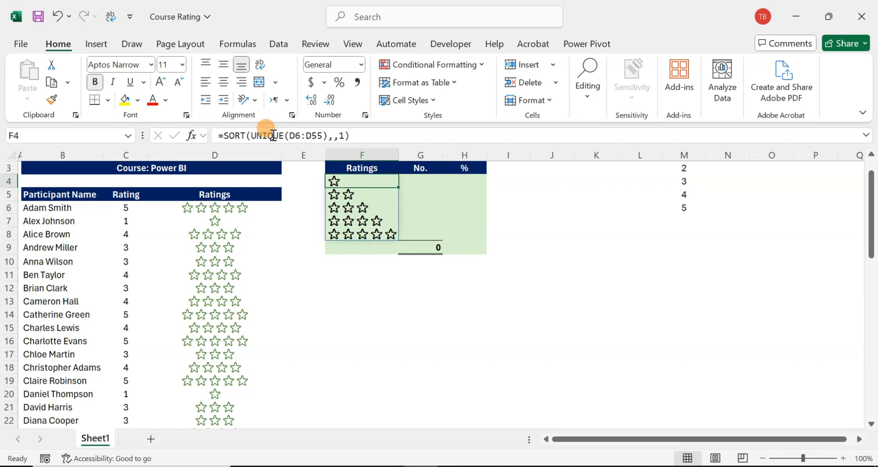
pyautogui.press('Right')
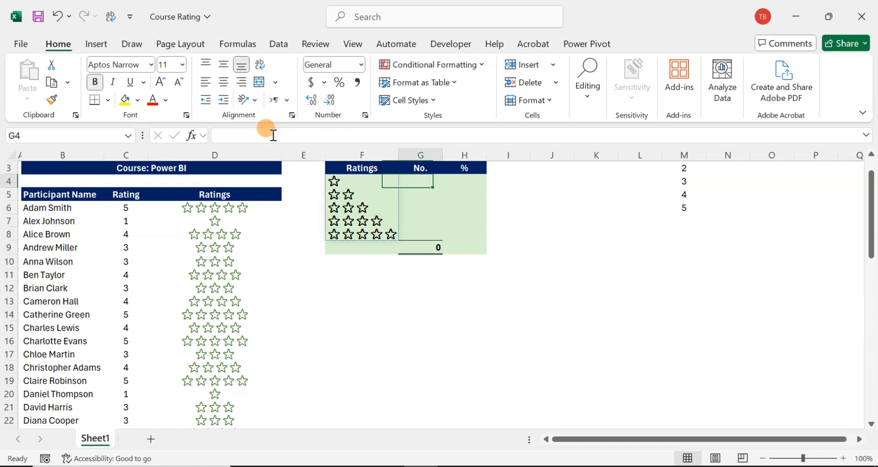
# - Start a COUNTIF formula in G4 with the star ratings $D$6:$D$55 as its absolute range
pyautogui.press('Left')
pyautogui.press('Right')
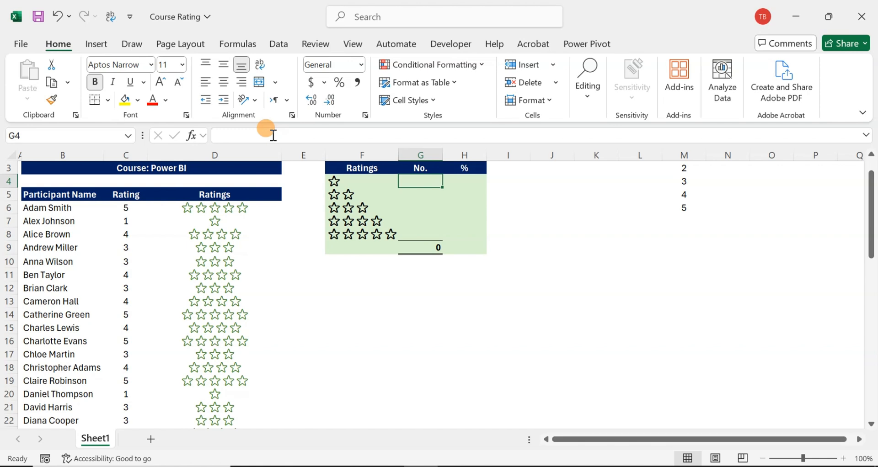
pyautogui.write('=coun')
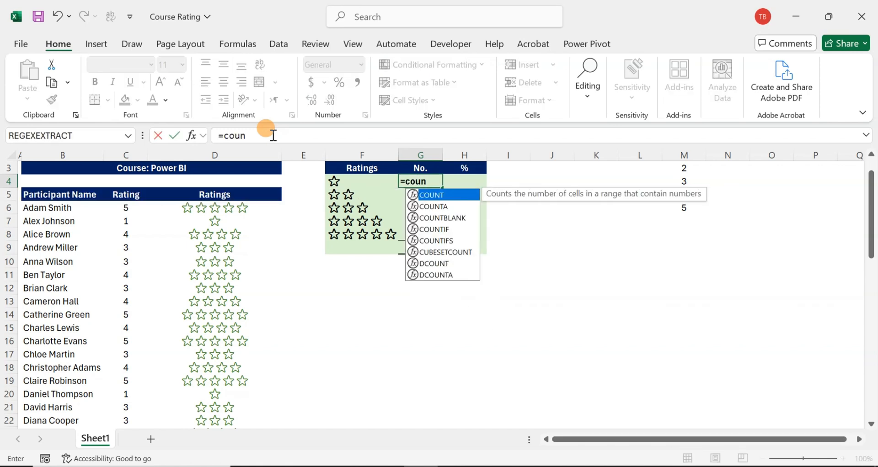
pyautogui.write('tif')
pyautogui.press('Tab')
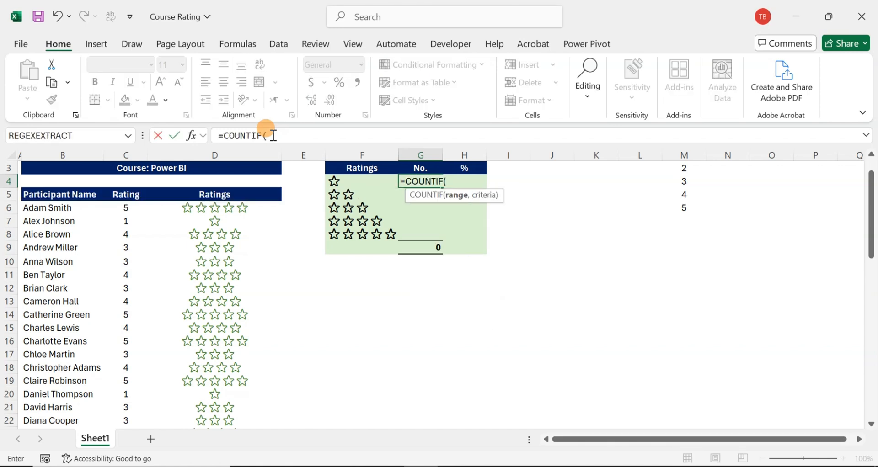
pyautogui.press('Left')
pyautogui.press('Left')
pyautogui.press('Left')
pyautogui.press('Down')
pyautogui.press('Down')
pyautogui.hotkey('ctrl', 'shift', 'Down')
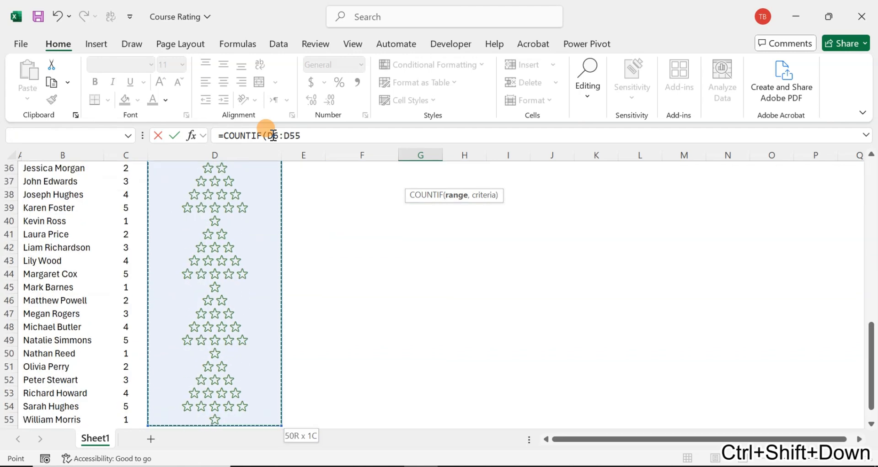
pyautogui.press('F4')
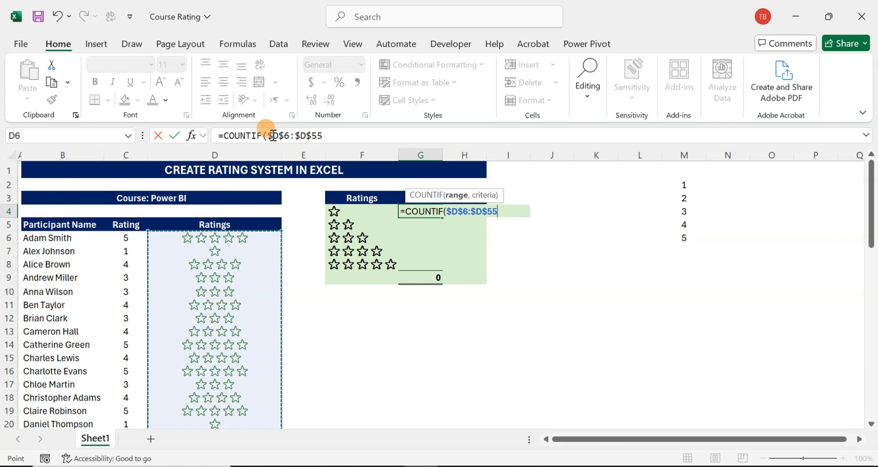
# - Complete the G4 formula as =COUNTIF($D$6:$D$55,F4) and fill it down to G8
pyautogui.write(',')
pyautogui.press('Left')
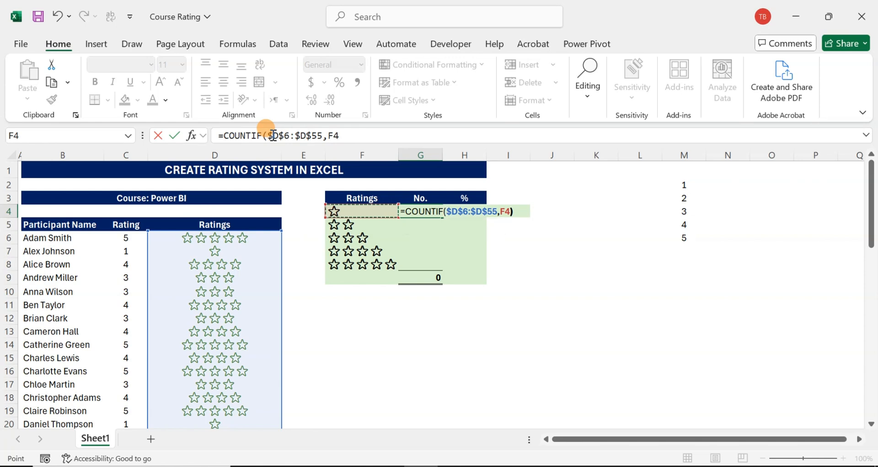
pyautogui.hotkey('ctrl', 'Return')
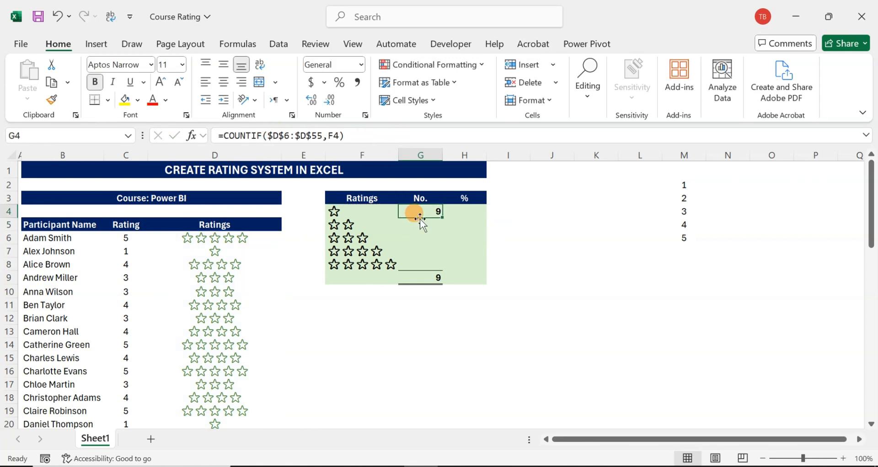
pyautogui.doubleClick(441, 219)
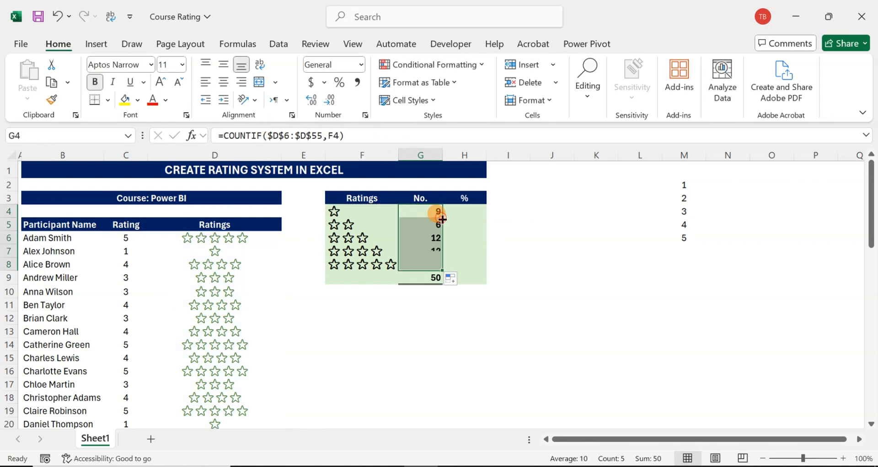
# - Enter =G4/$G$9 in H4 to calculate the one-star rating's share of the total
pyautogui.click(467, 236)
pyautogui.click(475, 213)
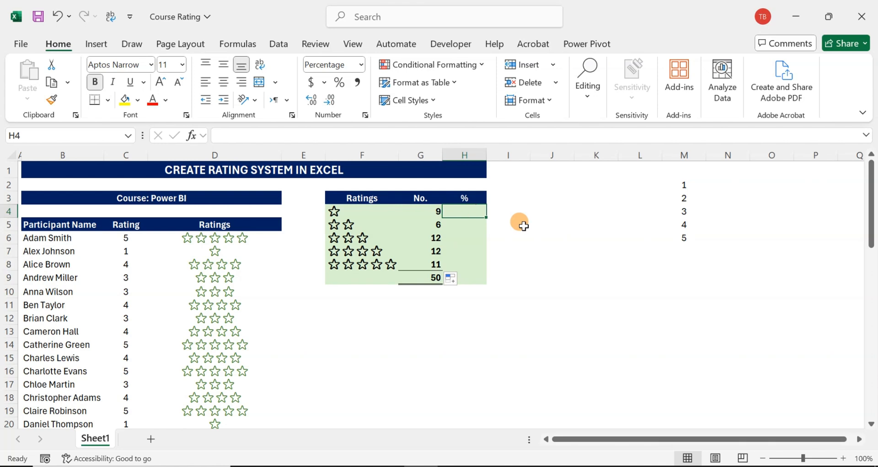
pyautogui.write('=')
pyautogui.press('Left')
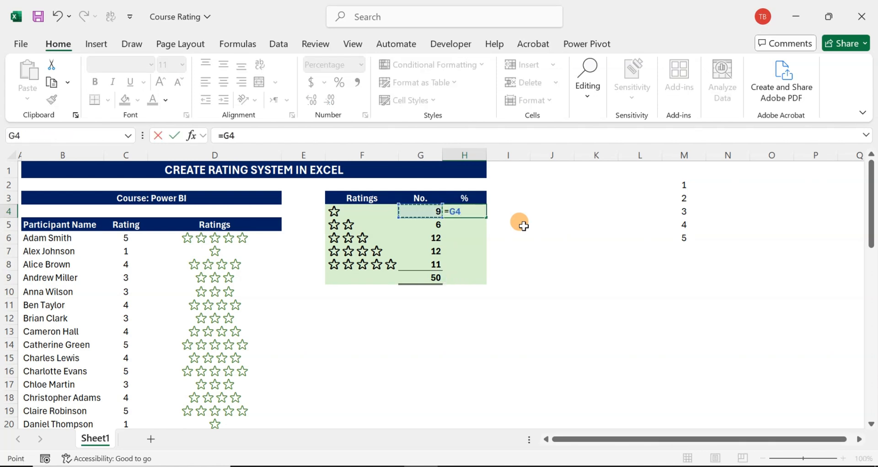
pyautogui.write('/')
pyautogui.press('Down')
pyautogui.press('Down')
pyautogui.press('Down')
pyautogui.press('Down')
pyautogui.press('Down')
pyautogui.press('Left')
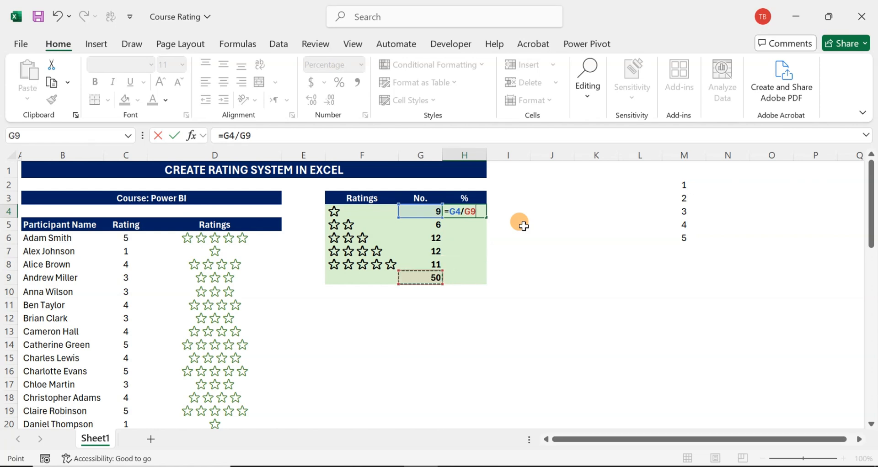
pyautogui.press('F4')
pyautogui.press('Return')
pyautogui.press('Up')
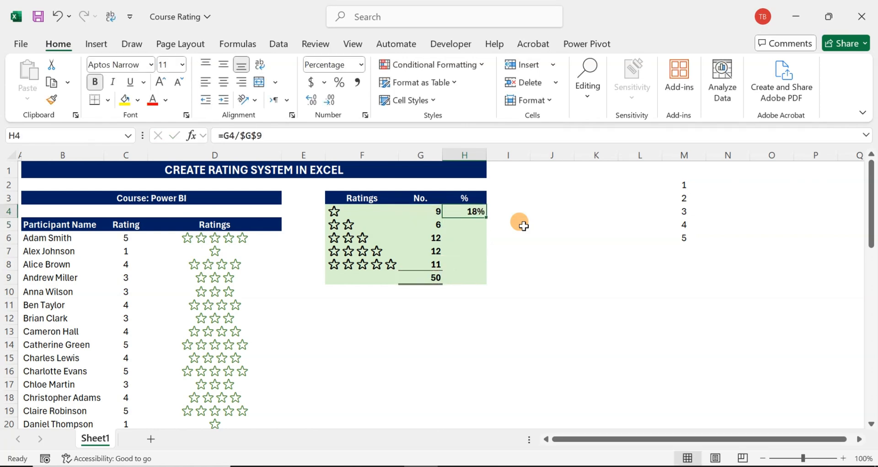
# - Copy the H4 percentage formula down to H8 for the remaining star ratings
pyautogui.hotkey('ctrl', 'c')
pyautogui.hotkey('shift', 'Down')
pyautogui.hotkey('shift', 'Down')
pyautogui.hotkey('shift', 'Down')
pyautogui.hotkey('shift', 'Down')
pyautogui.press('Return')
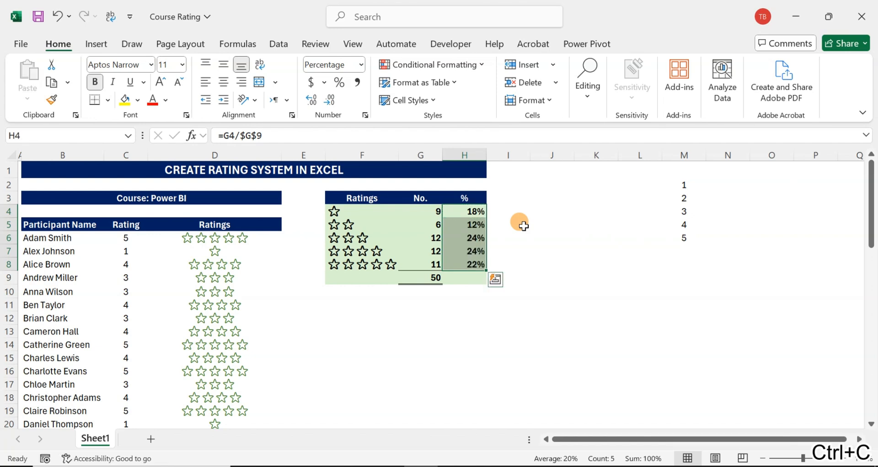
# - Start a new conditional formatting rule for the participants' stars in D6:D55 that uses a formula to determine which cells to format
pyautogui.press('Left')
pyautogui.press('Left')
pyautogui.press('Left')
pyautogui.press('Left')
pyautogui.press('Down')
pyautogui.press('Down')
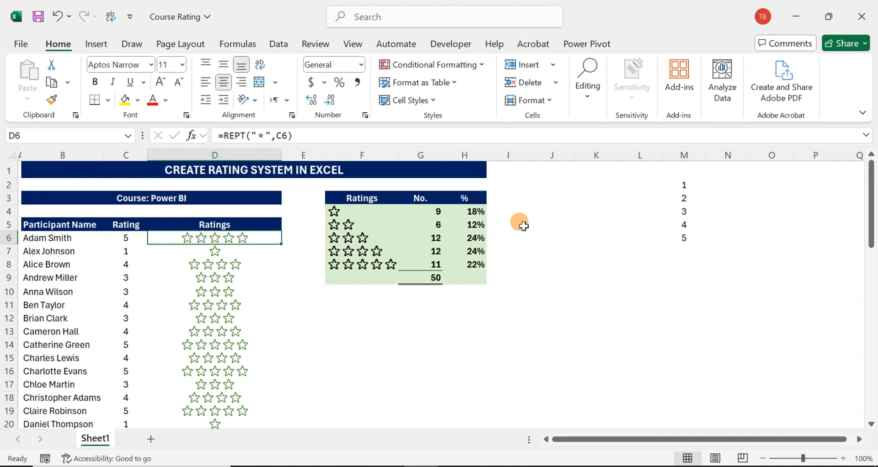
pyautogui.press('Left')
pyautogui.press('Right')
pyautogui.hotkey('ctrl', 'shift', 'Down')
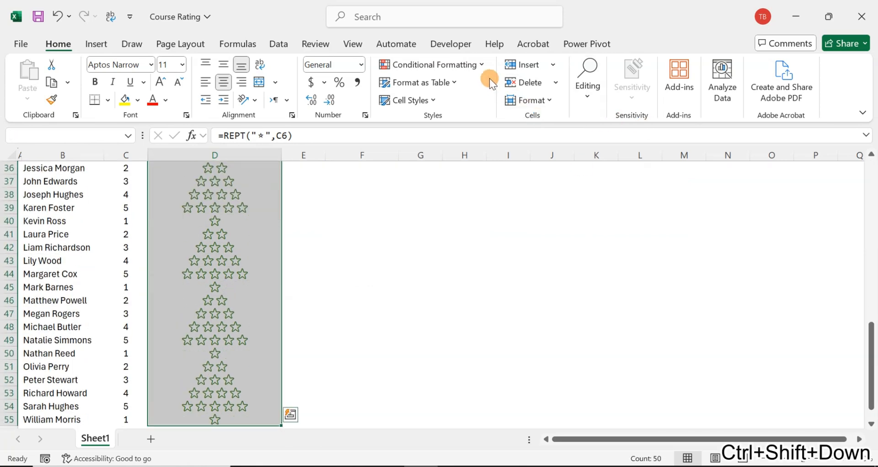
pyautogui.click(484, 64)
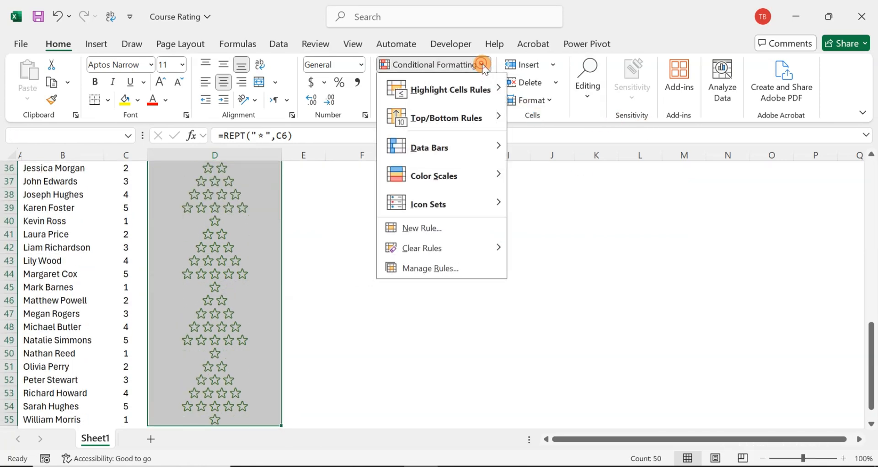
pyautogui.click(425, 229)
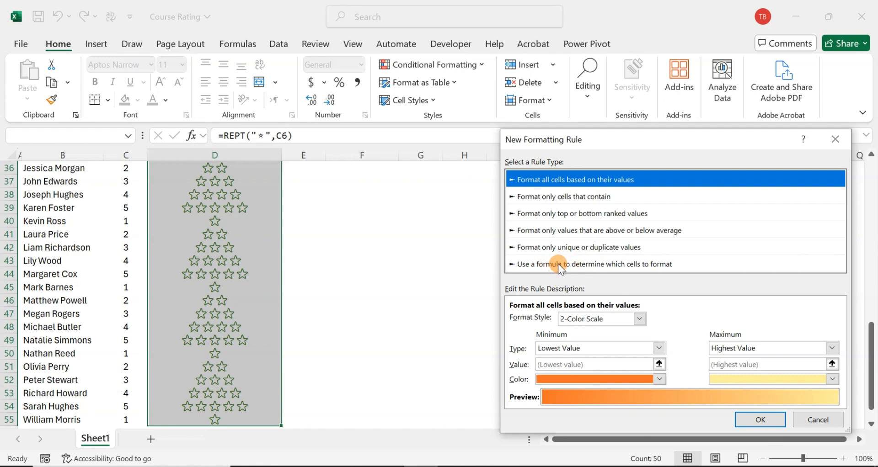
pyautogui.click(560, 265)
# - Set the rule's formula to =$C6>3, referring to the Rating column with a relative row
pyautogui.click(559, 320)
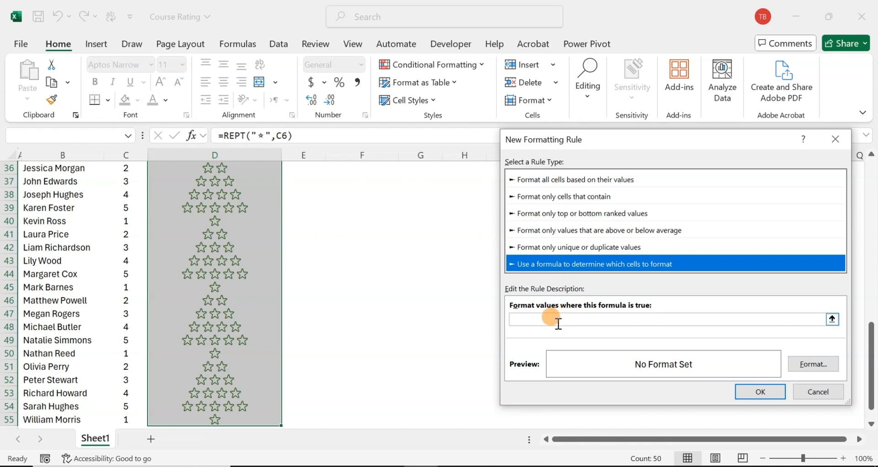
pyautogui.click(541, 319)
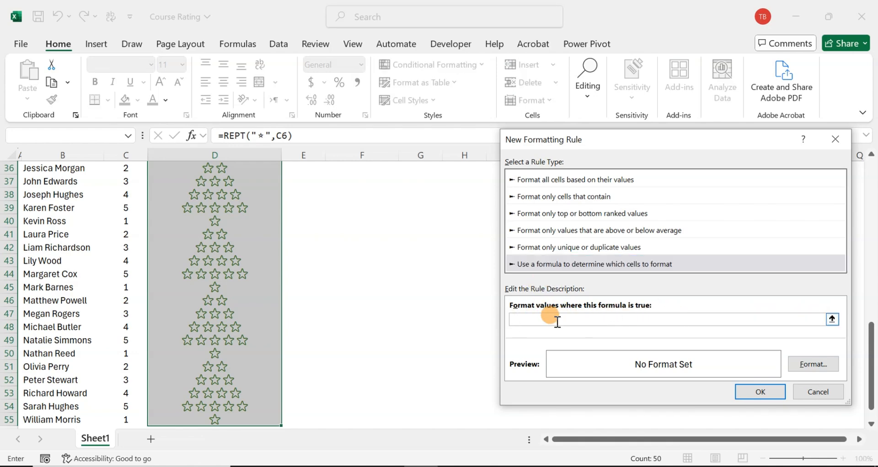
pyautogui.scroll(12, 233, 228)
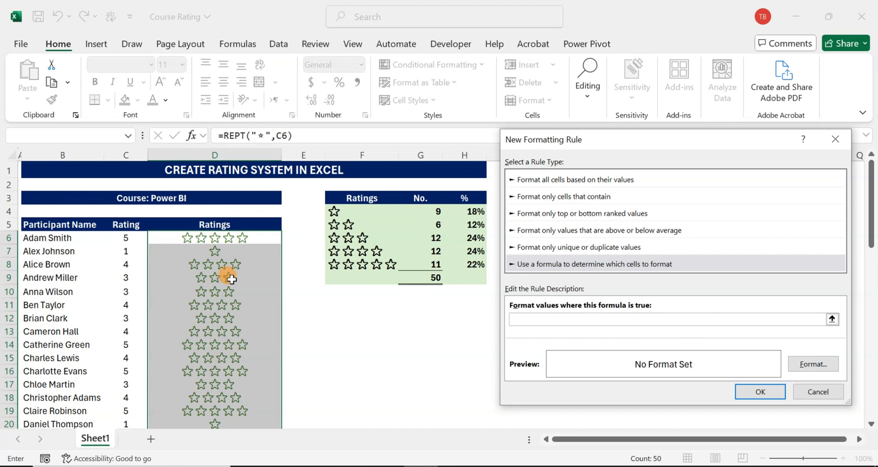
pyautogui.click(126, 238)
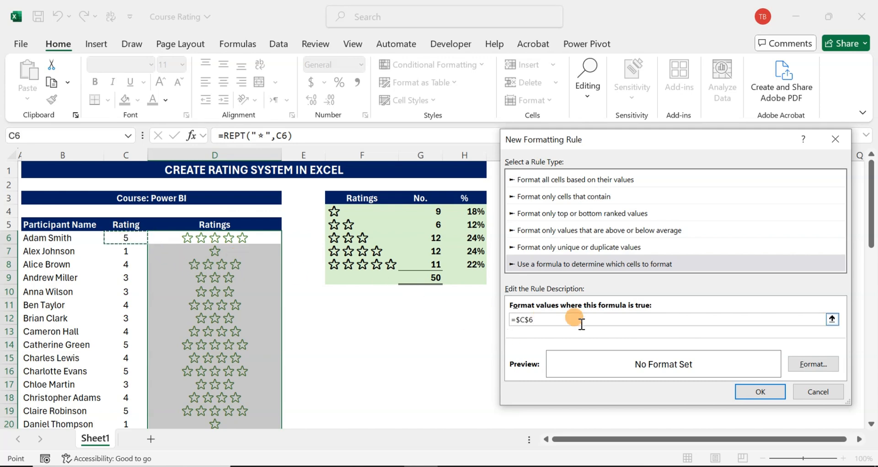
pyautogui.click(530, 320)
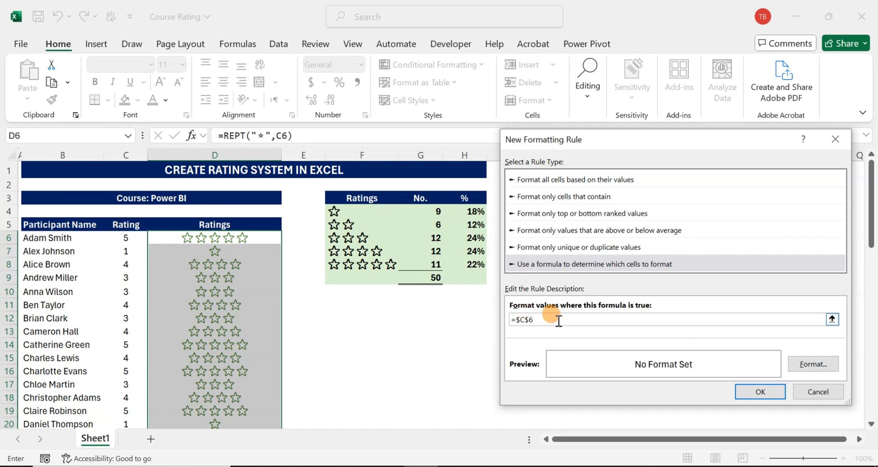
pyautogui.press('BackSpace')
# - Give the rule a bold font in standard green and apply it to the selected stars
pyautogui.click(813, 365)
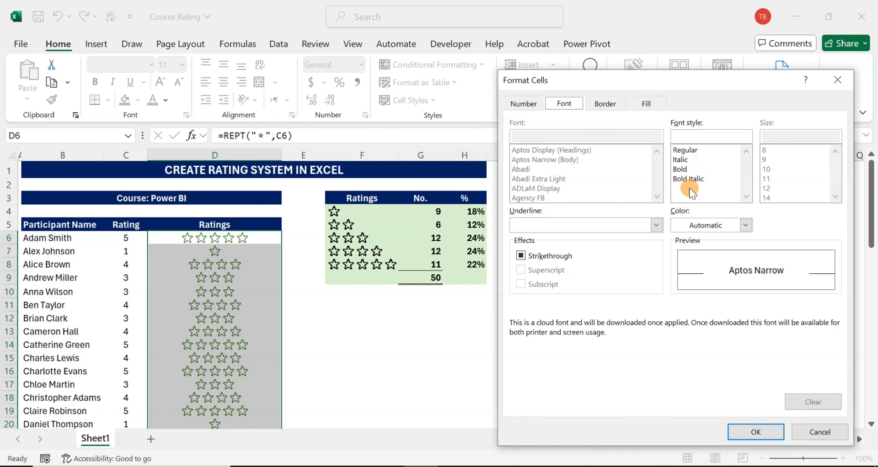
pyautogui.click(749, 226)
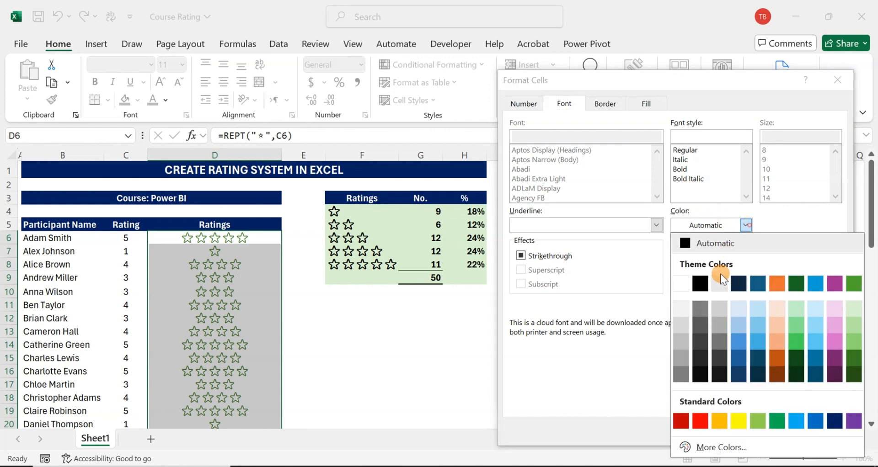
pyautogui.click(774, 425)
pyautogui.click(681, 170)
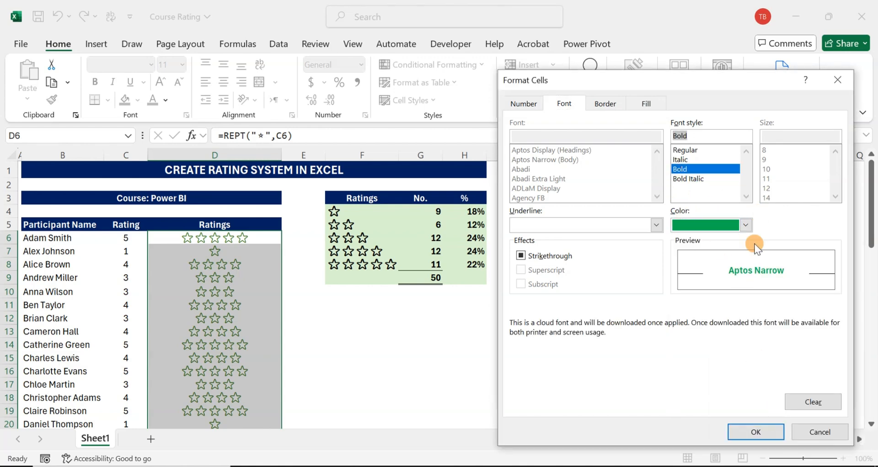
pyautogui.click(764, 432)
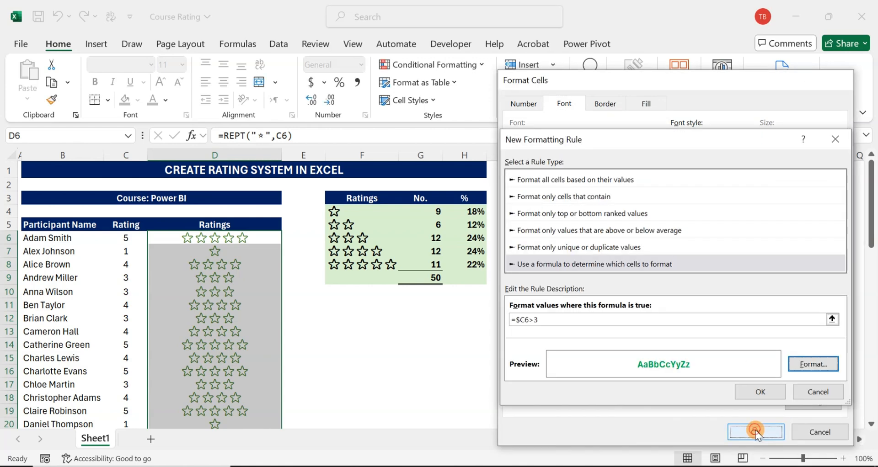
pyautogui.click(757, 392)
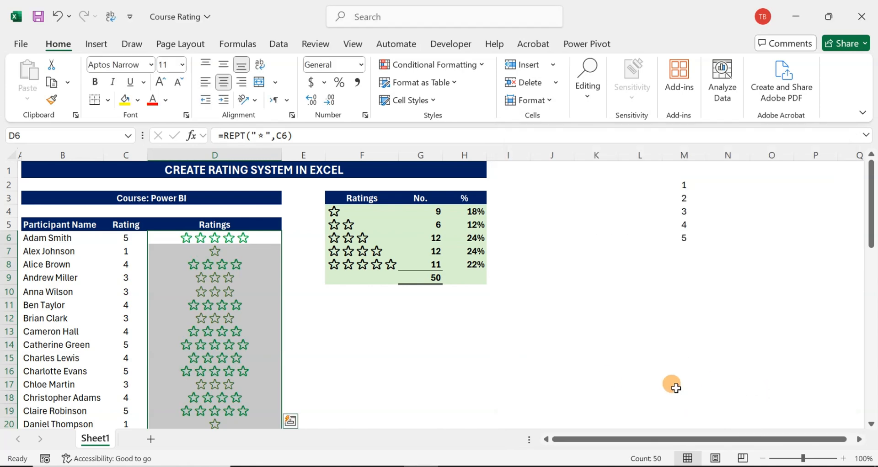
# - Examine the star colours in the participants' Ratings column, starting from D6
pyautogui.click(183, 236)
pyautogui.scroll(-1, 158, 262)
pyautogui.scroll(1, 146, 251)
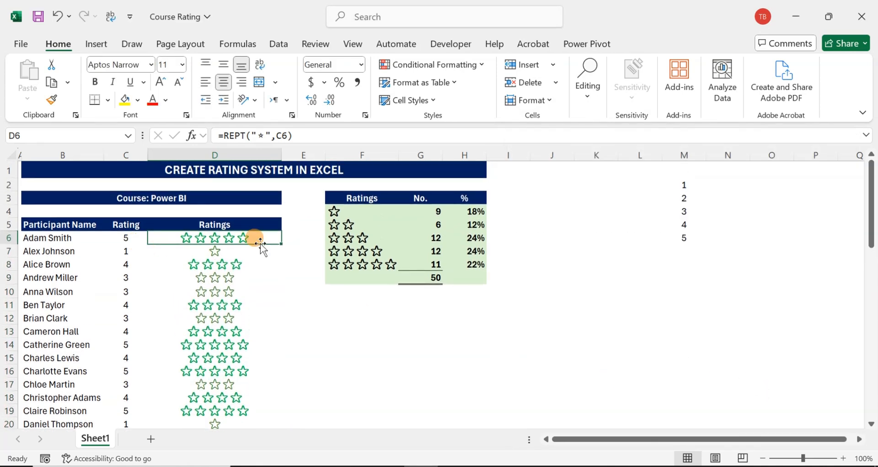
pyautogui.press('Down')
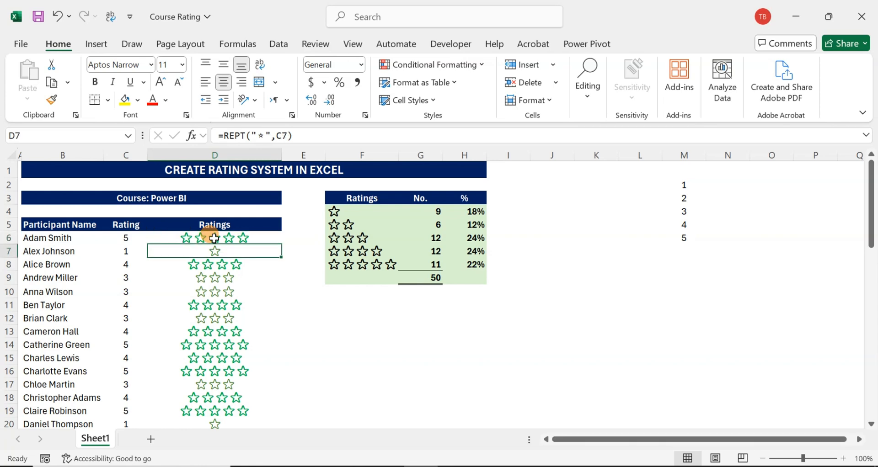
pyautogui.press('Up')
pyautogui.hotkey('shift', 'Down')
pyautogui.press('Up')
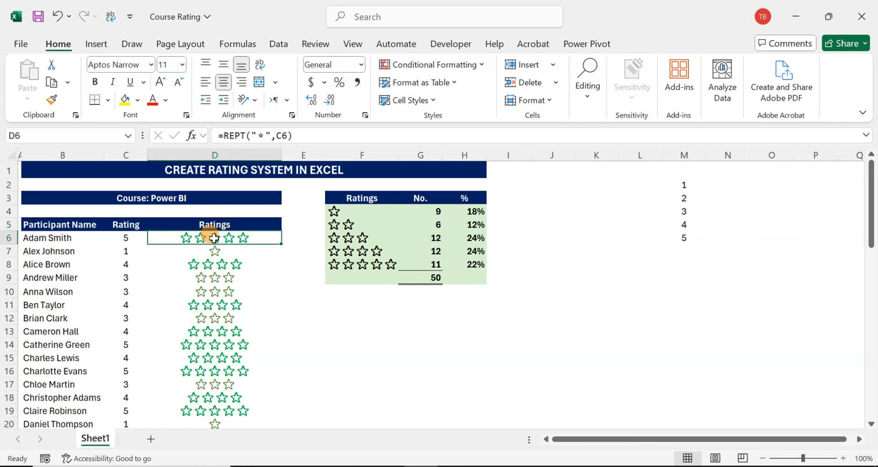
# - Start another conditional formatting rule for the stars in D6:D55 that uses a formula to determine which cells to format
pyautogui.hotkey('ctrl', 'shift', 'Down')
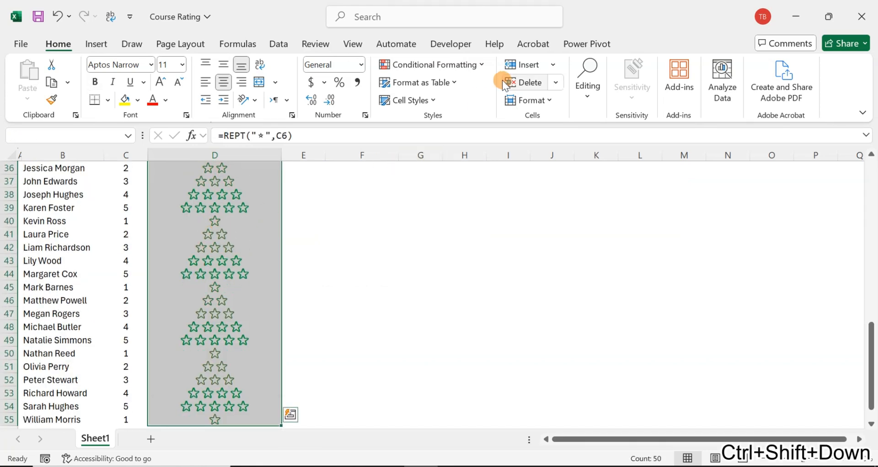
pyautogui.click(482, 68)
pyautogui.click(425, 231)
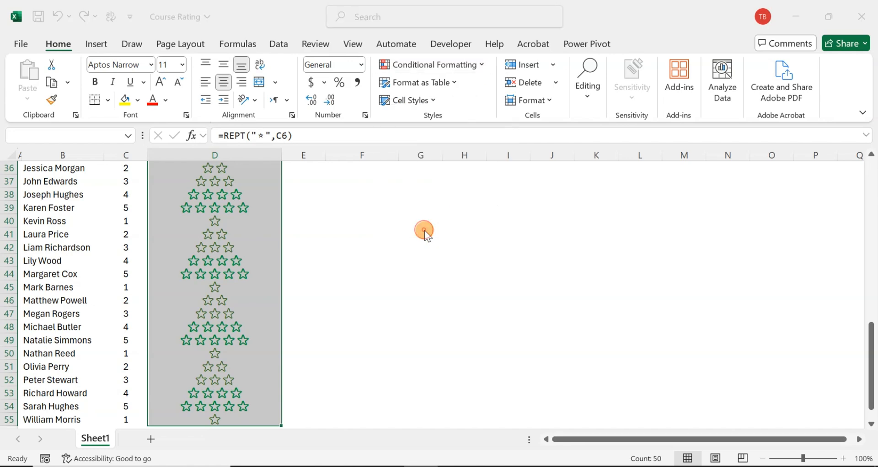
pyautogui.click(585, 249)
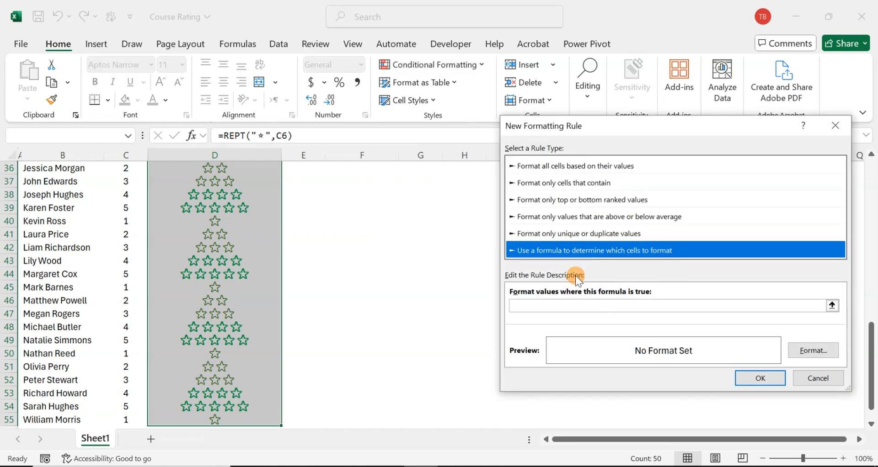
# - Set the new rule's formula to =$C6<4, keeping the row reference relative
pyautogui.click(555, 305)
pyautogui.scroll(12, 183, 183)
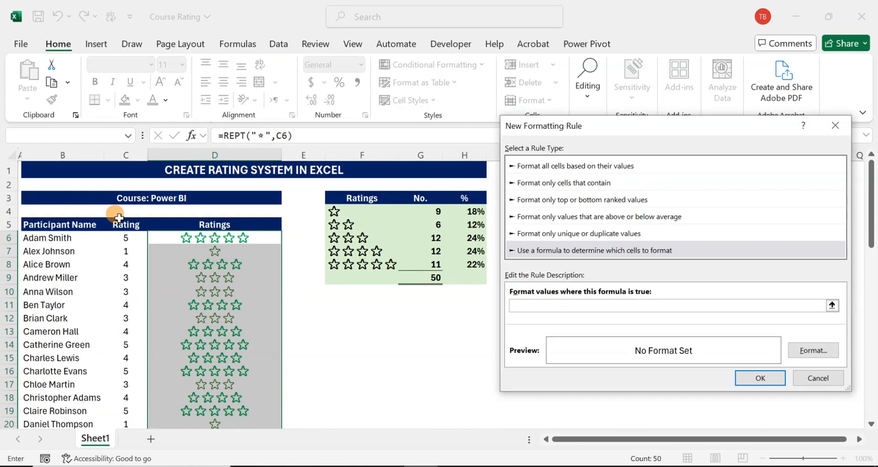
pyautogui.click(120, 237)
pyautogui.click(524, 303)
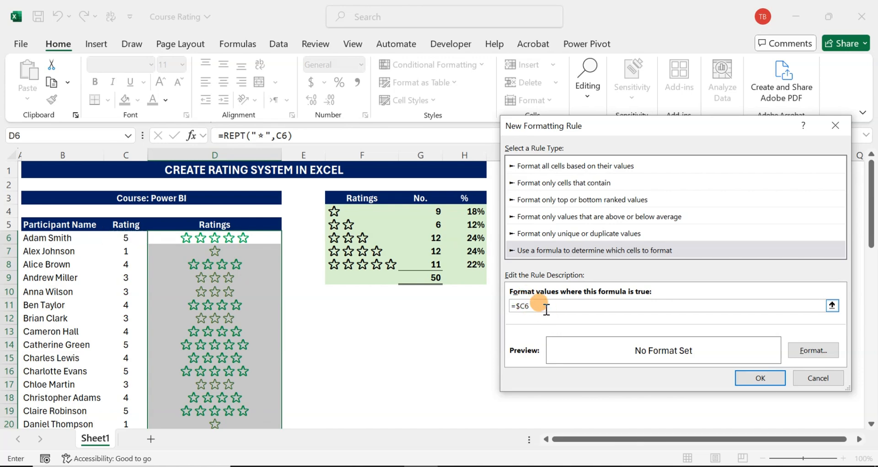
pyautogui.write('<4')
# - Give the rule a bold red font, apply it to the selected stars and check the colours down the column
pyautogui.click(814, 351)
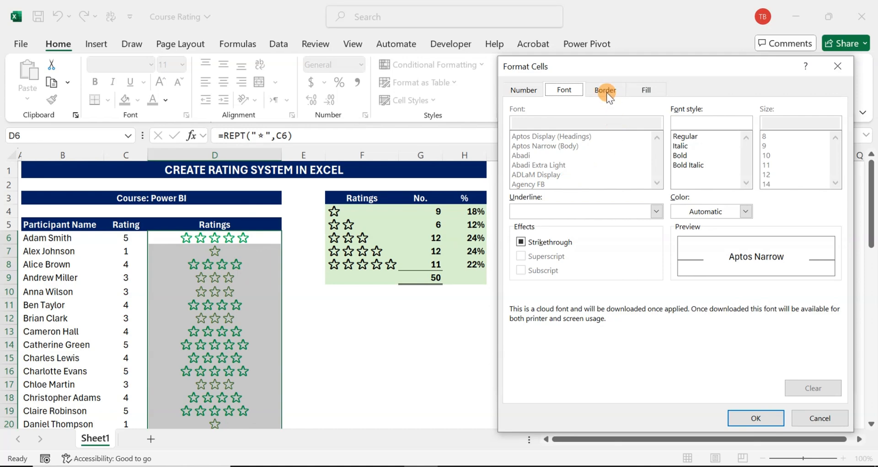
pyautogui.click(689, 157)
pyautogui.click(746, 211)
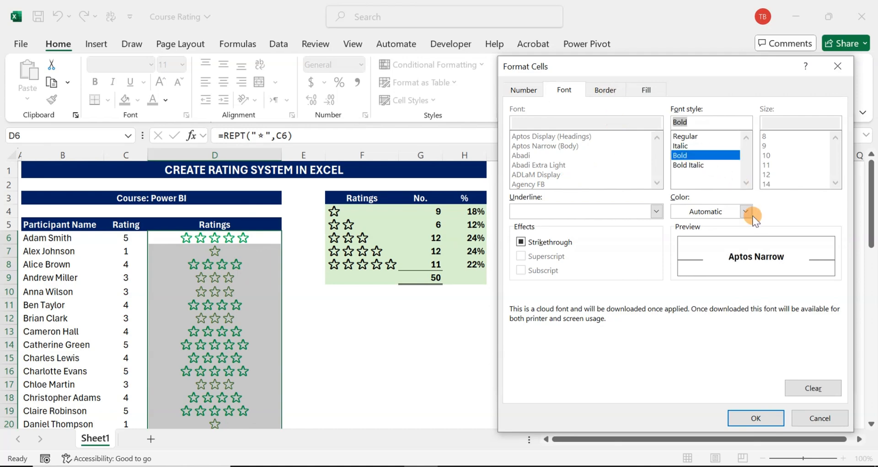
pyautogui.click(703, 405)
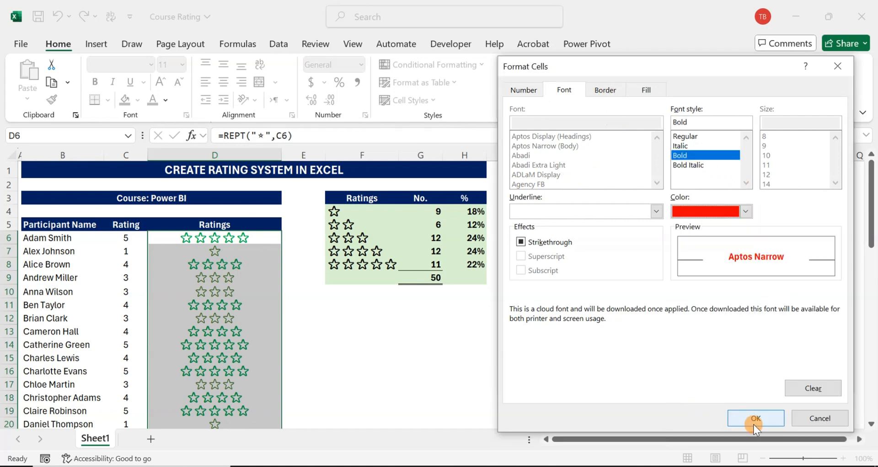
pyautogui.click(753, 422)
pyautogui.click(746, 379)
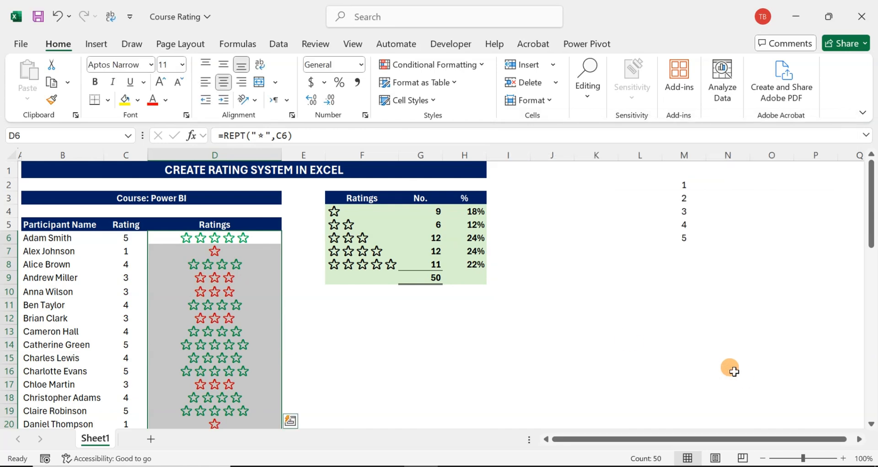
pyautogui.click(466, 319)
pyautogui.scroll(-6, 320, 272)
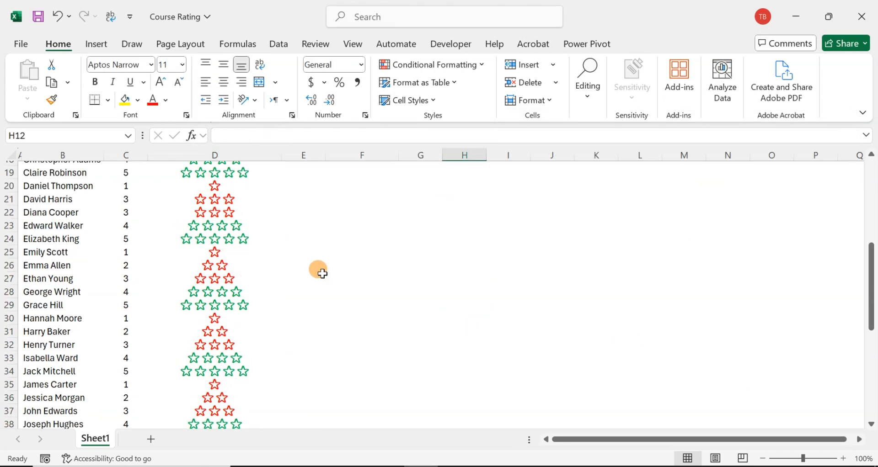
pyautogui.scroll(6, 320, 272)
# - Change the first participant's rating in C6 to 2 from the cell's list of allowed values
pyautogui.click(143, 238)
pyautogui.click(155, 237)
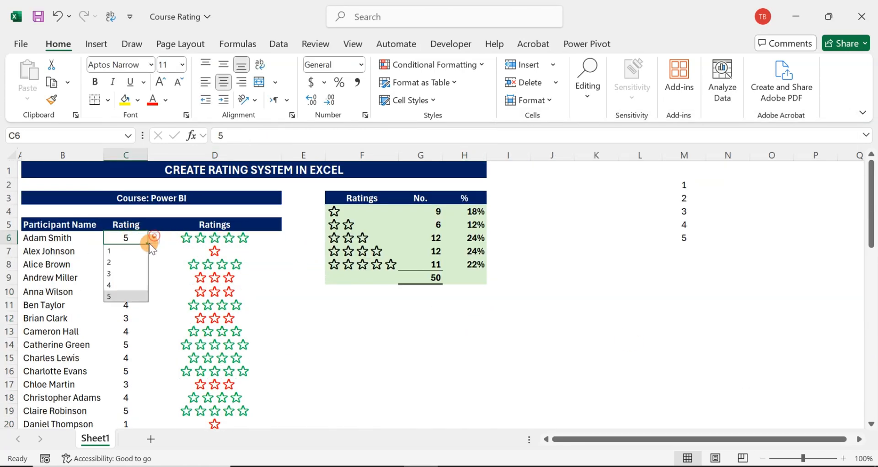
pyautogui.click(123, 263)
# - Change the rating in C9 to 4 and the rating in C12 to 5 using their value lists
pyautogui.click(137, 278)
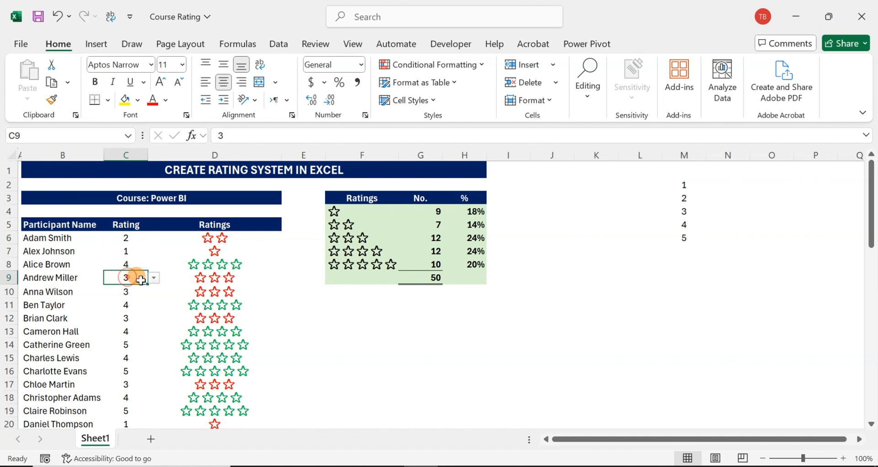
pyautogui.click(153, 278)
pyautogui.click(120, 318)
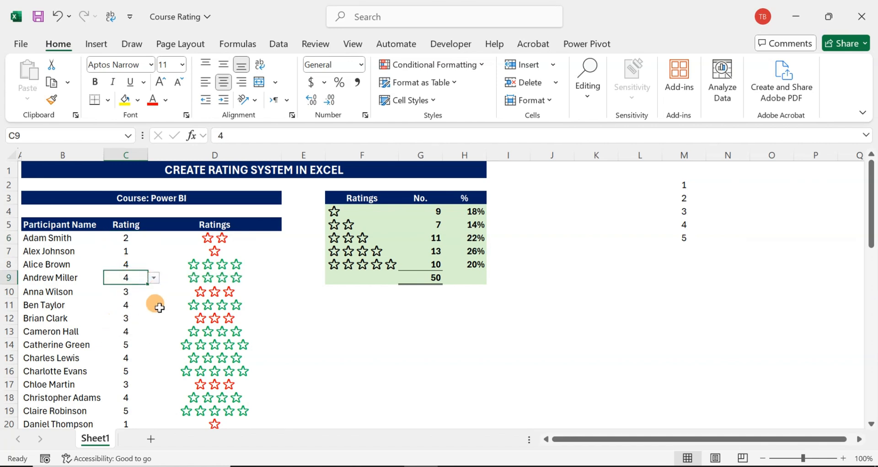
pyautogui.click(133, 316)
pyautogui.click(155, 321)
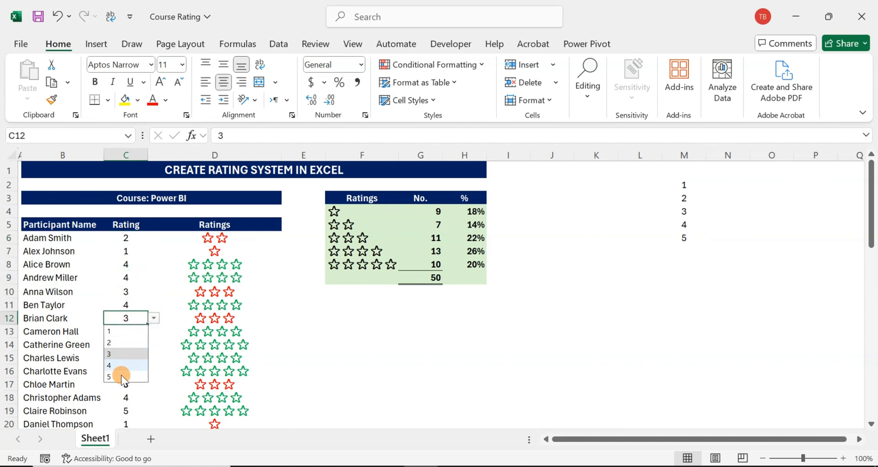
pyautogui.click(121, 375)
# - Enter the label "Success score" in F11 below the ratings summary table
pyautogui.click(394, 342)
pyautogui.click(355, 304)
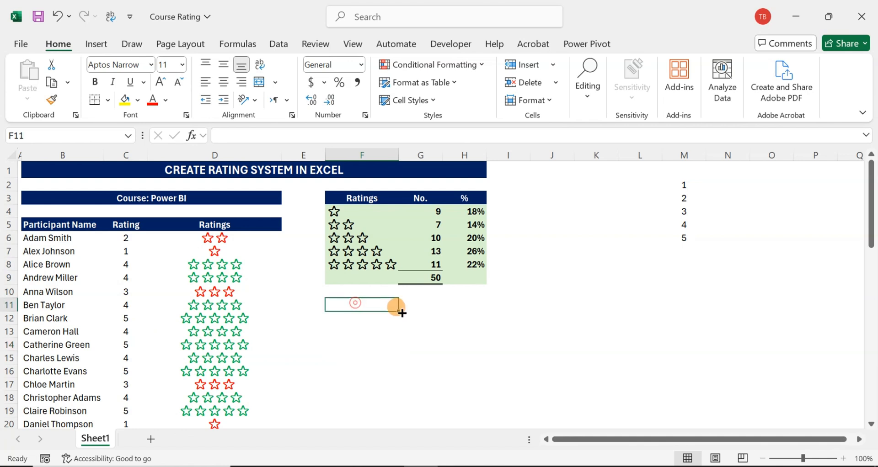
pyautogui.write('Success score')
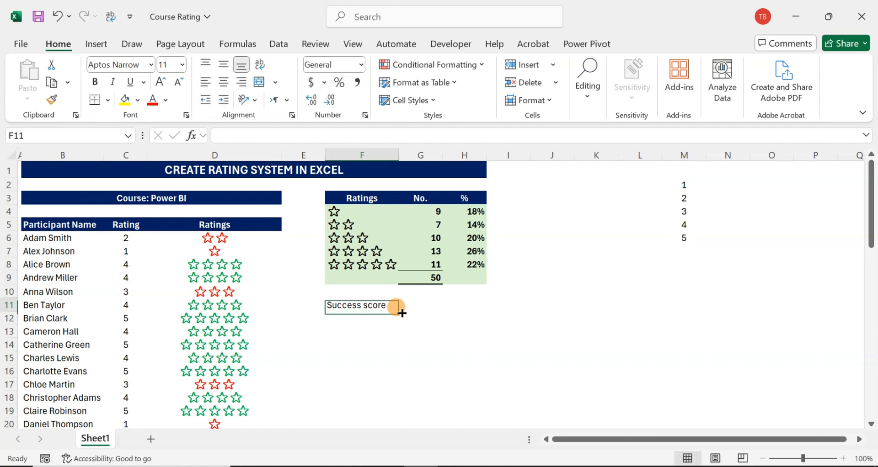
# - Calculate the success score in G11 as the sum of the four- and five-star percentages with =H8+H7
pyautogui.click(402, 311)
pyautogui.write('=')
pyautogui.press('Up')
pyautogui.press('Up')
pyautogui.press('Up')
pyautogui.press('Right')
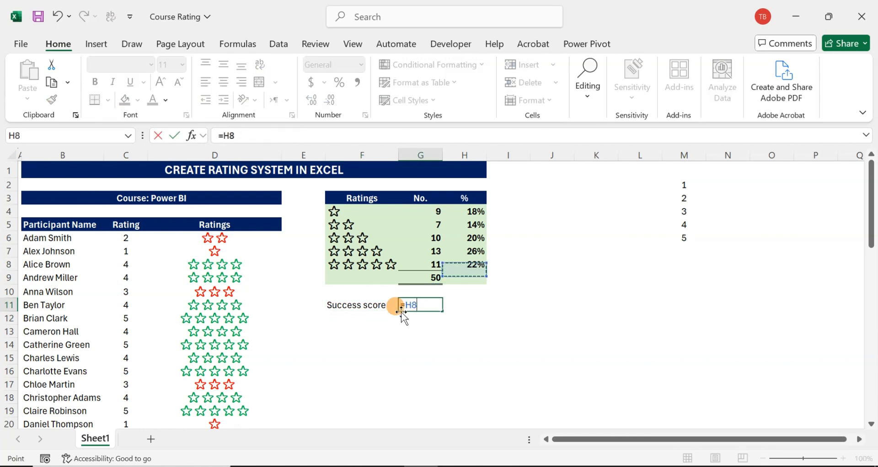
pyautogui.write('+')
pyautogui.press('Up')
pyautogui.press('Up')
pyautogui.press('Up')
pyautogui.press('Up')
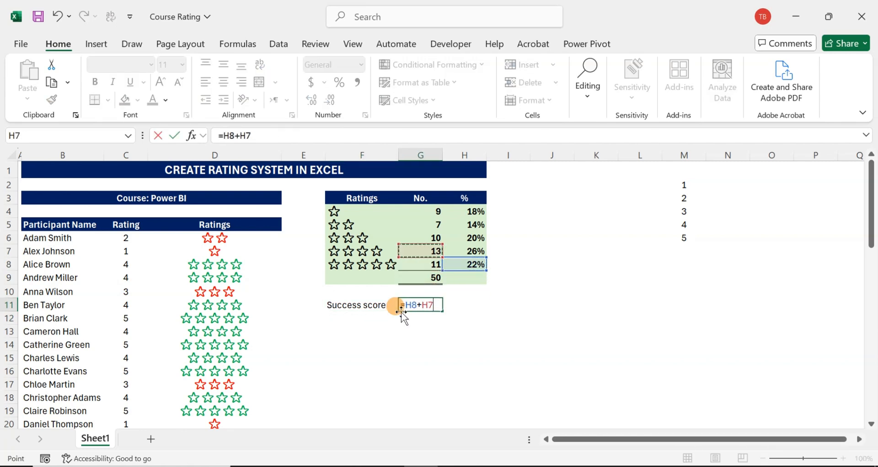
pyautogui.press('Right')
pyautogui.press('Return')
pyautogui.press('Up')
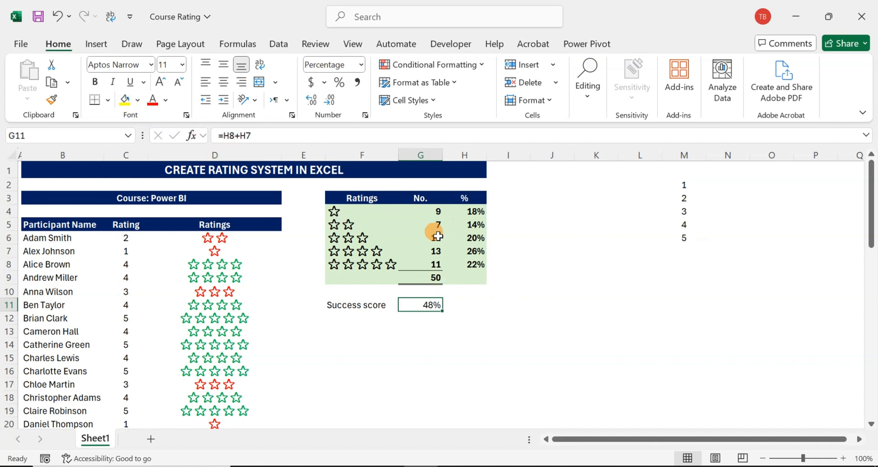
# - Fill the success score cell G11 with yellow
pyautogui.click(124, 102)
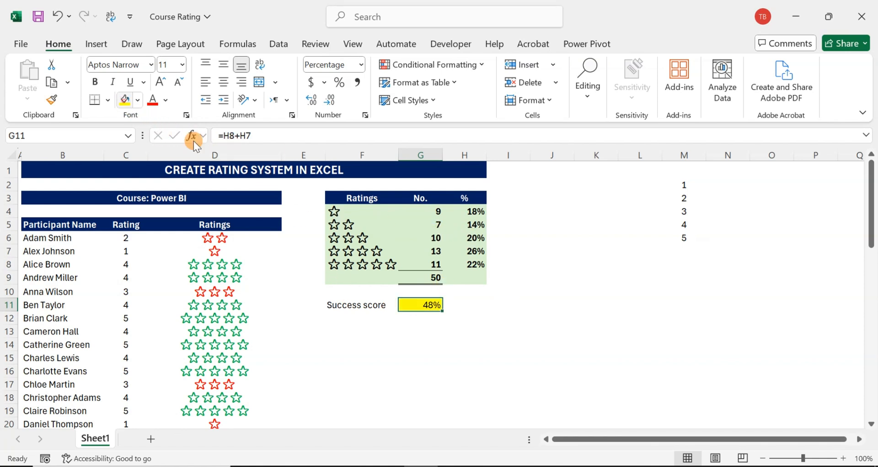
# - Format the success score label and value in F11:G11 with white text on a dark blue fill
pyautogui.click(373, 306)
pyautogui.moveTo(373, 306); pyautogui.dragTo(414, 304)
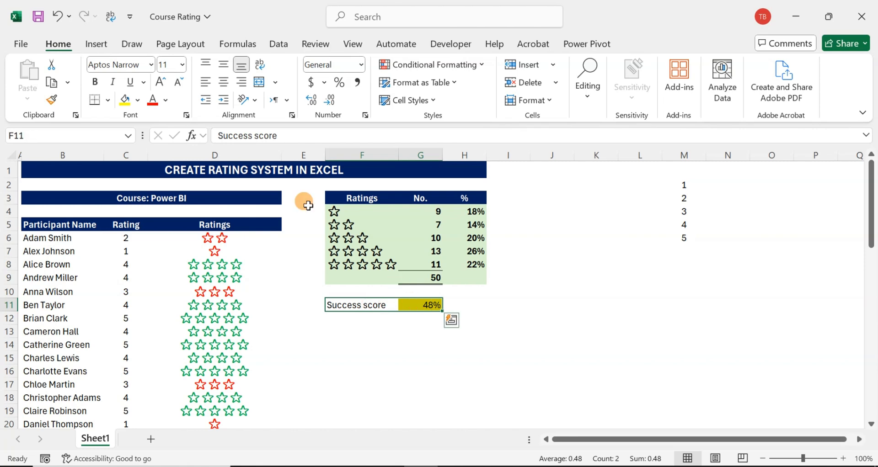
pyautogui.click(137, 100)
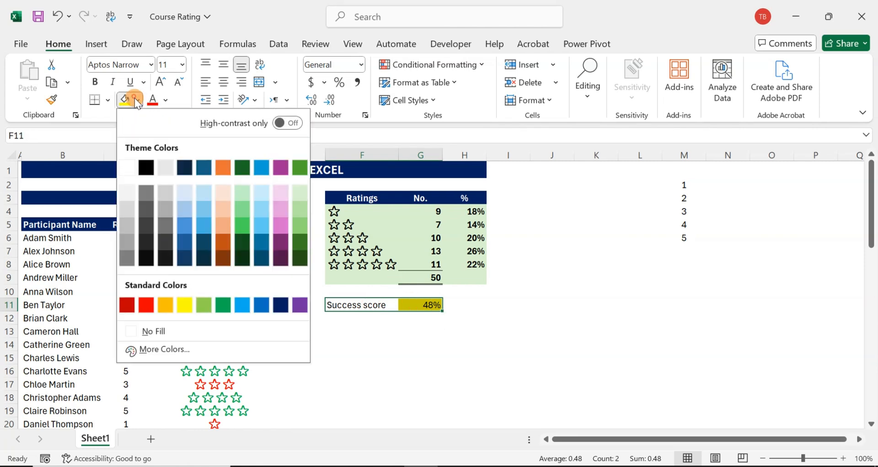
pyautogui.click(126, 168)
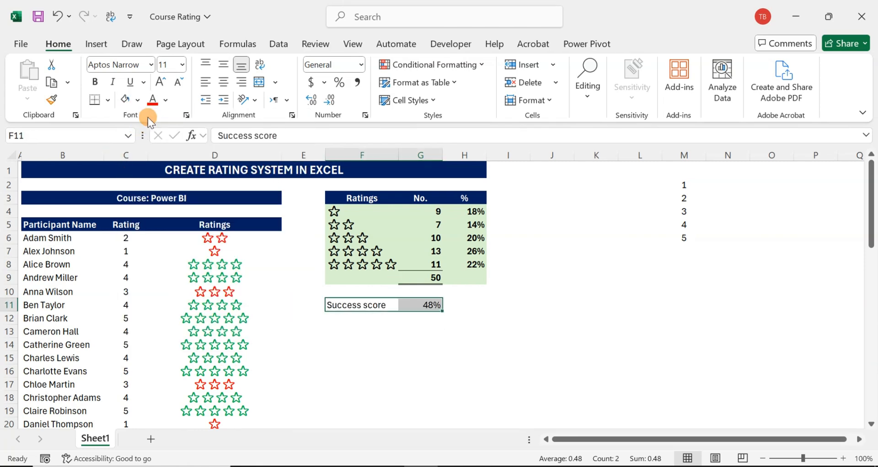
pyautogui.click(167, 101)
pyautogui.click(154, 185)
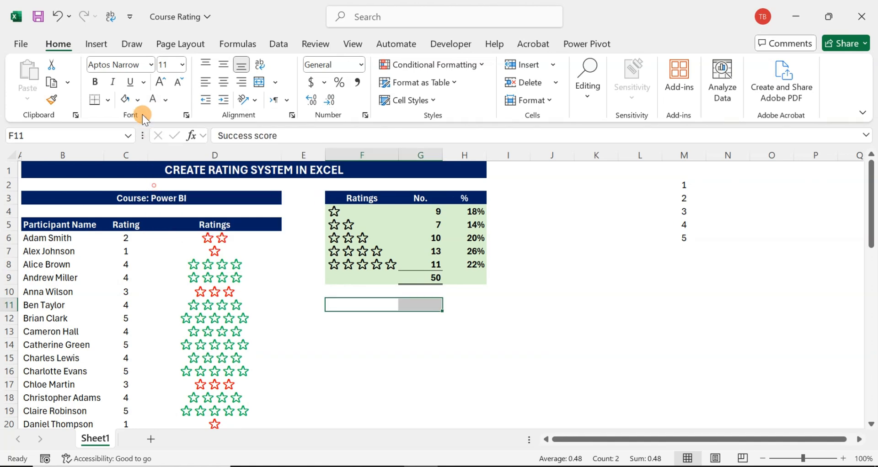
pyautogui.click(137, 100)
pyautogui.click(280, 302)
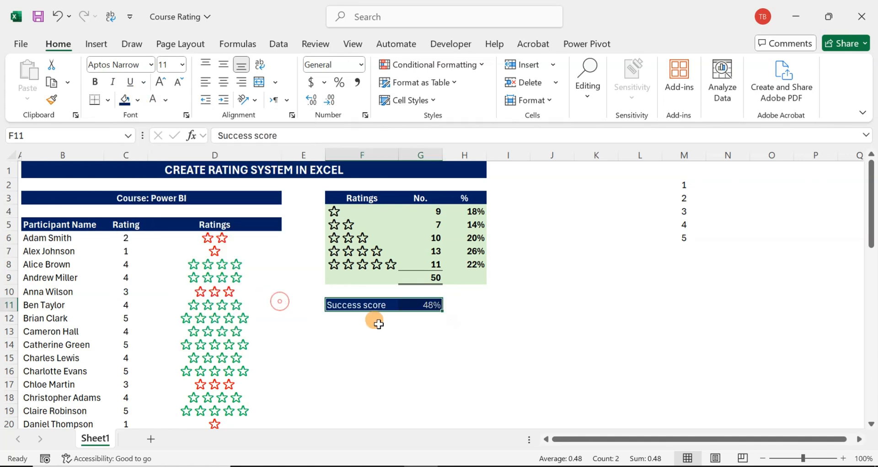
pyautogui.click(400, 333)
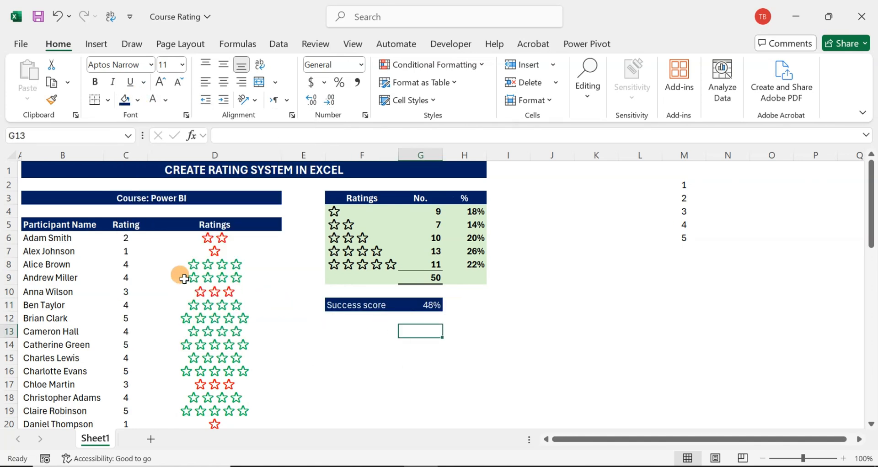
# - Set the ratings in C7 and C6 to 4 to test the stars, summary table and success score
pyautogui.click(130, 251)
pyautogui.click(156, 253)
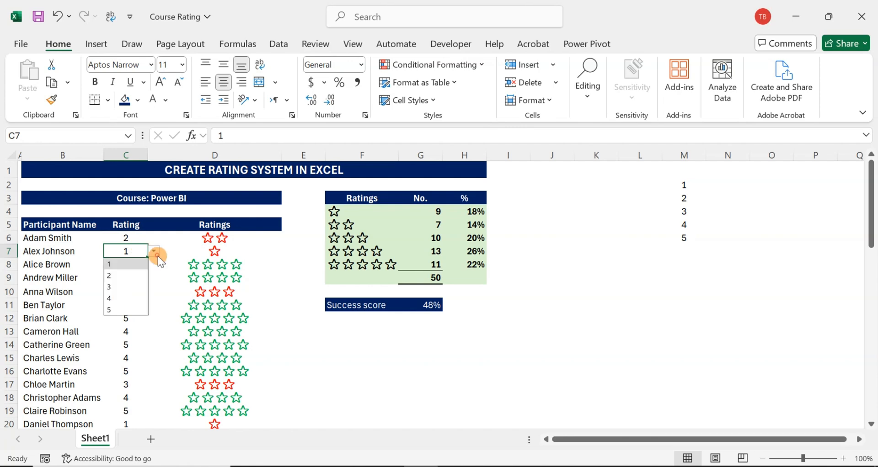
pyautogui.click(109, 297)
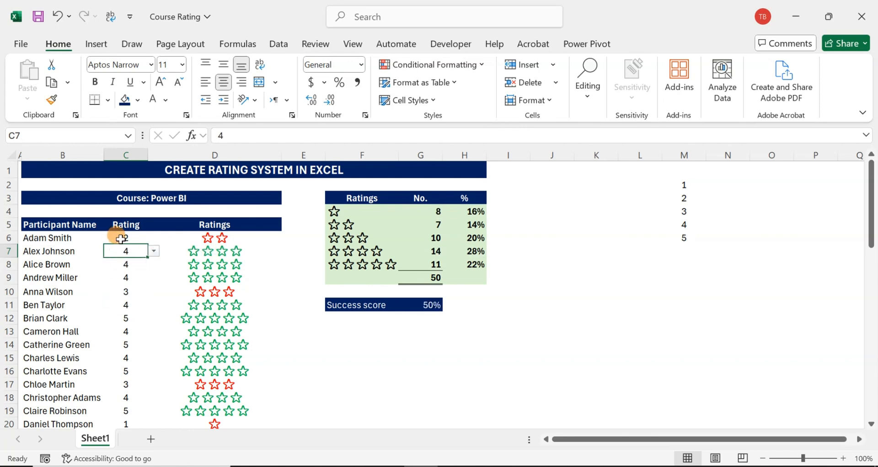
pyautogui.click(120, 239)
pyautogui.click(154, 238)
pyautogui.click(118, 284)
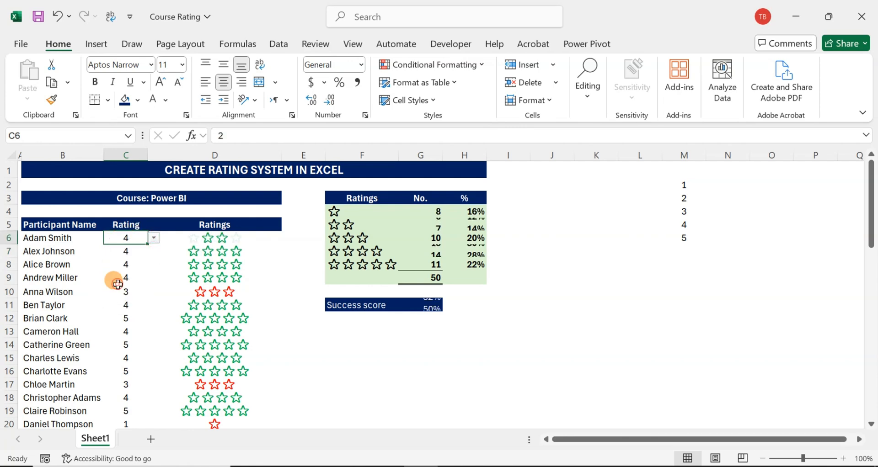
pyautogui.scroll(-4, 147, 299)
pyautogui.scroll(4, 229, 280)
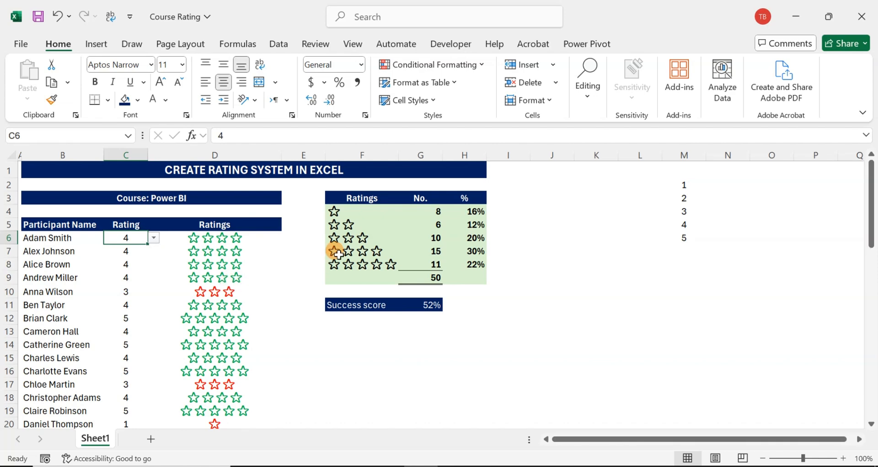
pyautogui.click(276, 251)
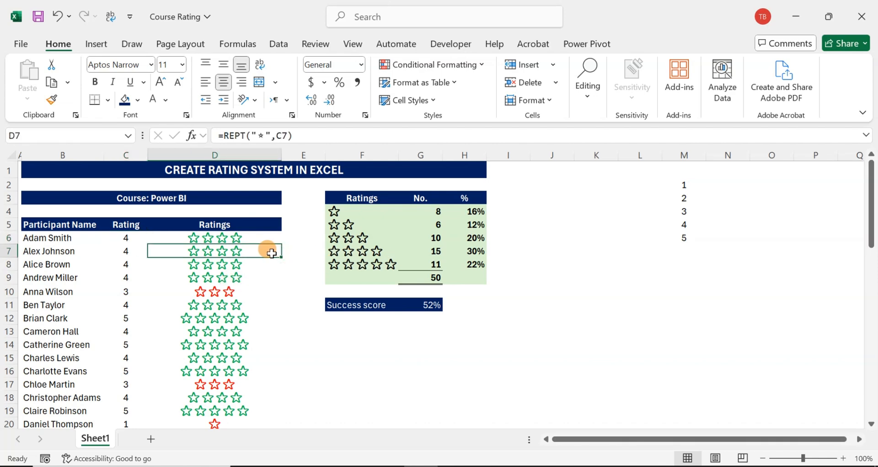